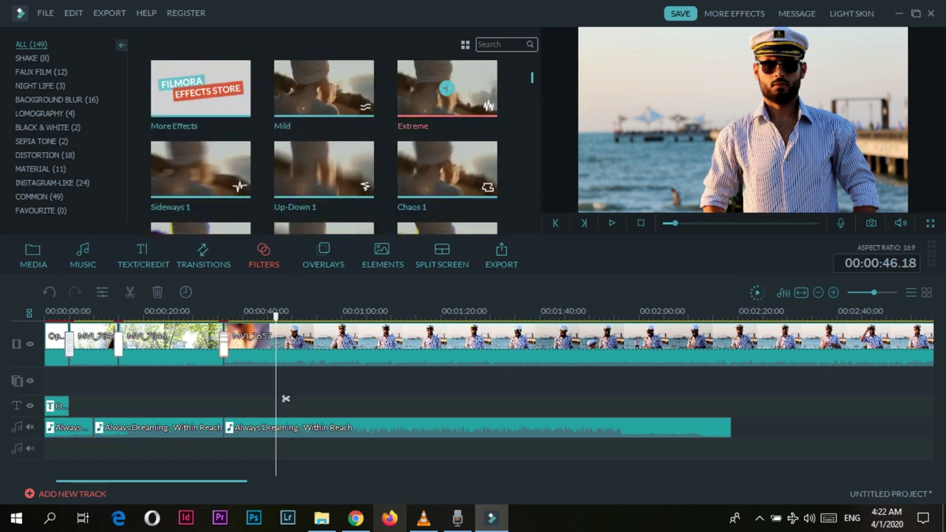
Step: Preview the Mild and Extreme shake filters on the video
left_click(323, 88)
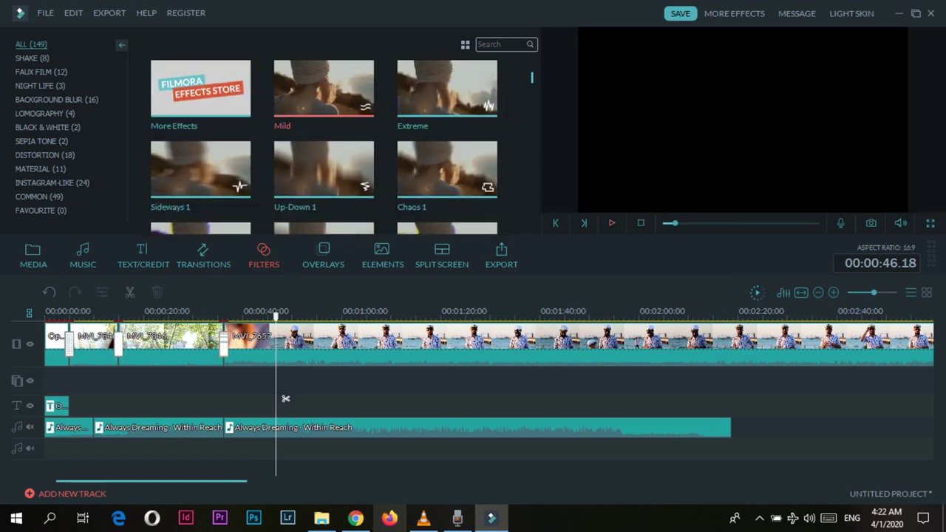
left_click(612, 222)
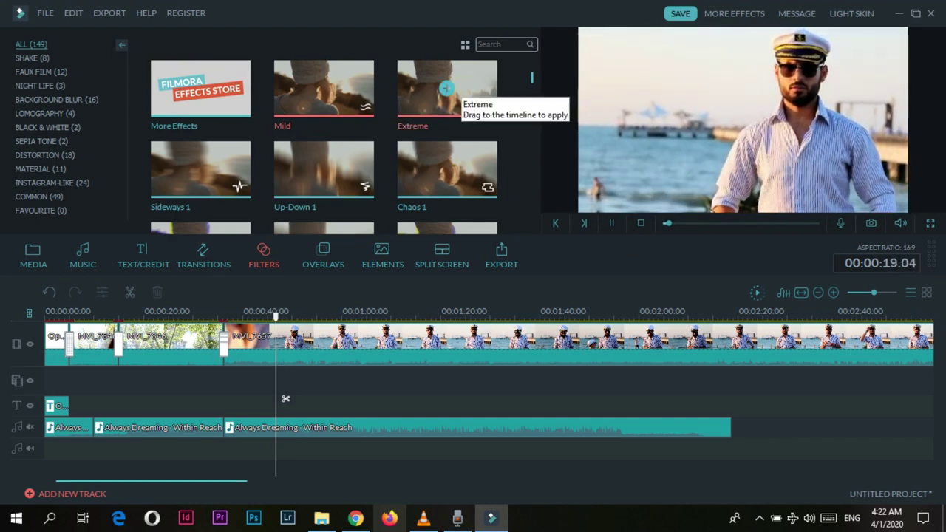
left_click(446, 88)
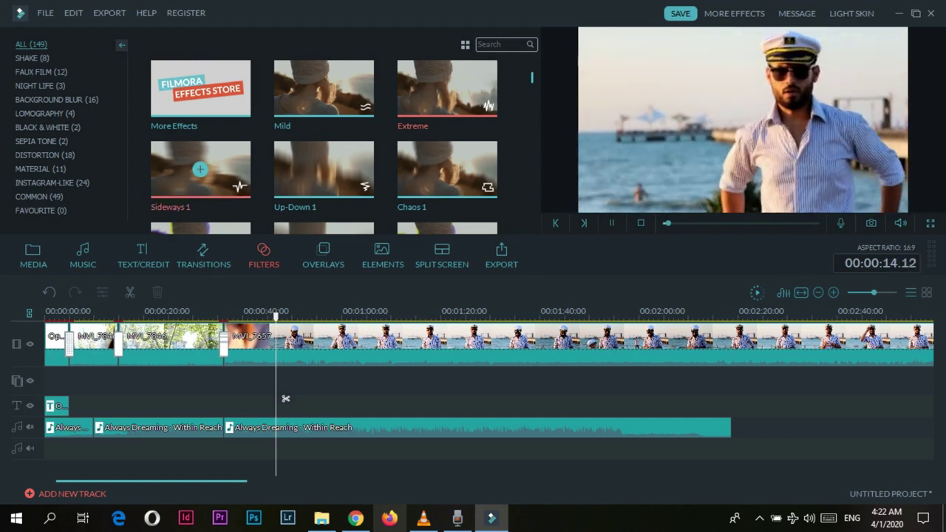
Step: Preview the Metropolis and Vintage filters on the video
scroll(447, 170, "down", 3)
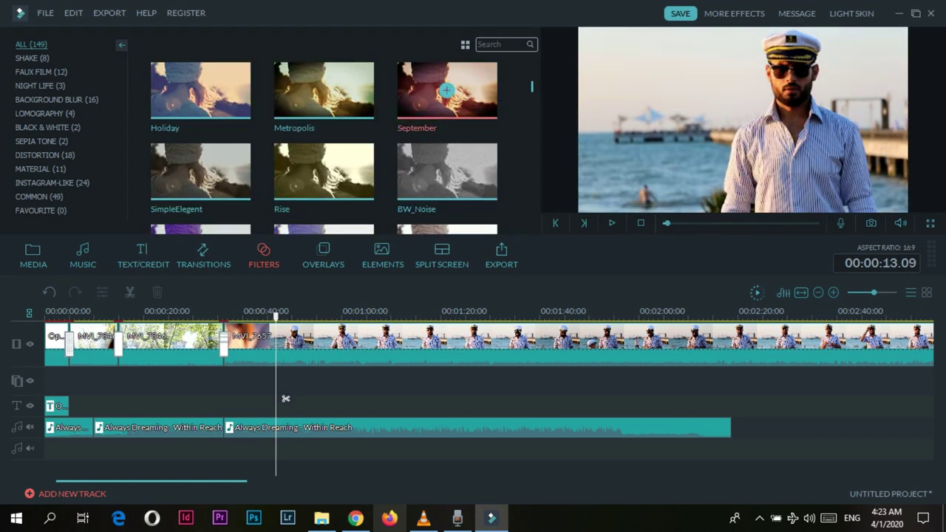
left_click(323, 90)
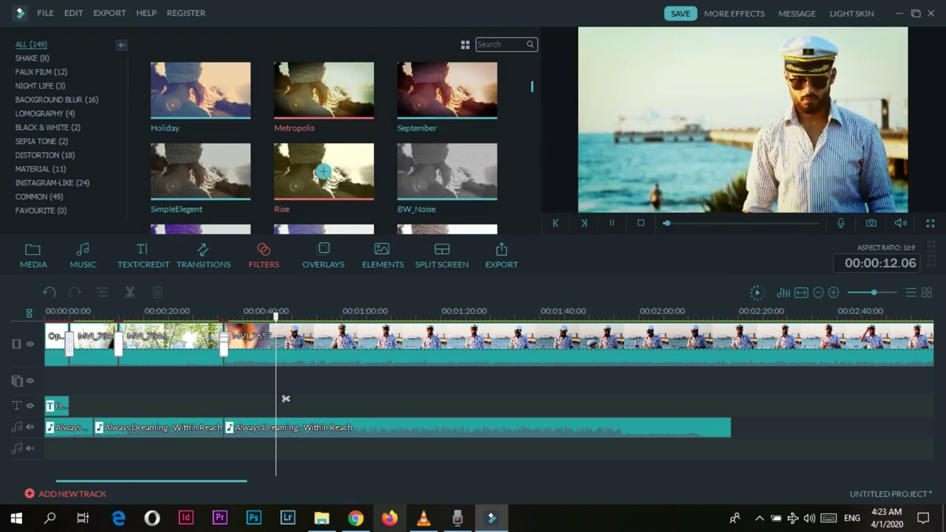
scroll(323, 171, "up", 1)
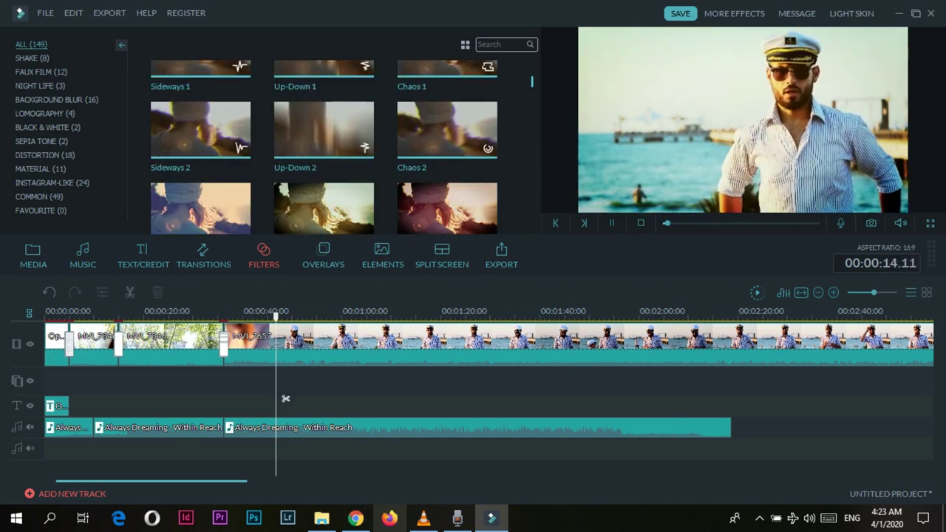
scroll(323, 148, "up", 2)
scroll(324, 148, "down", 3)
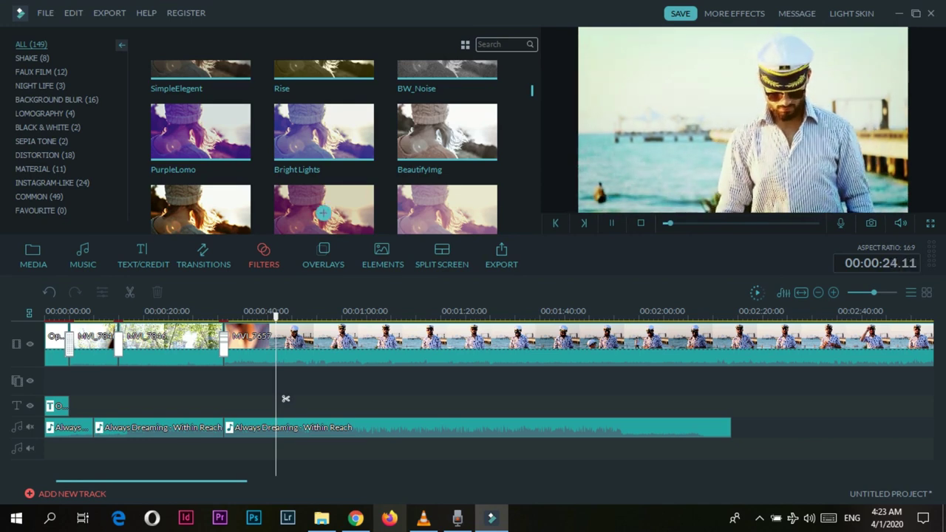
scroll(323, 212, "down", 1)
left_click(323, 212)
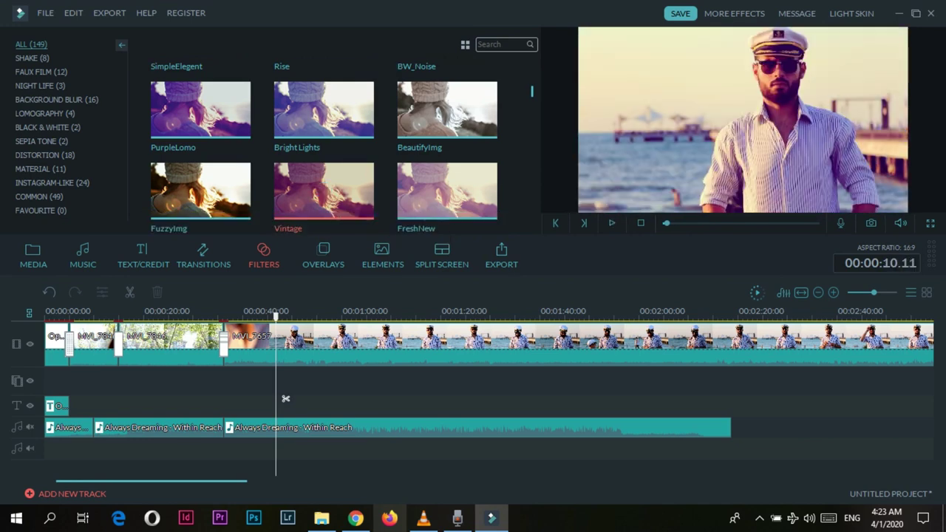
Step: Preview the September and BlueExplosion filters on the video
scroll(324, 111, "up", 3)
scroll(324, 111, "down", 1)
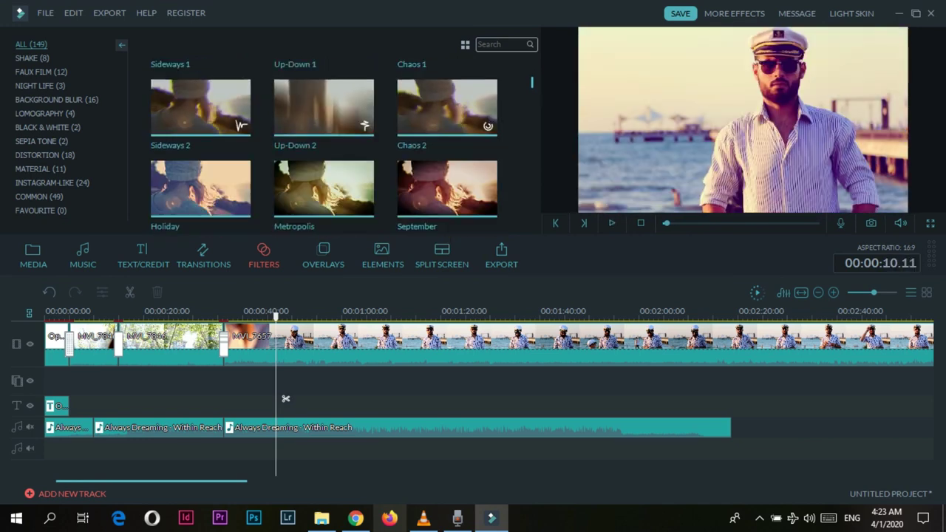
left_click(473, 196)
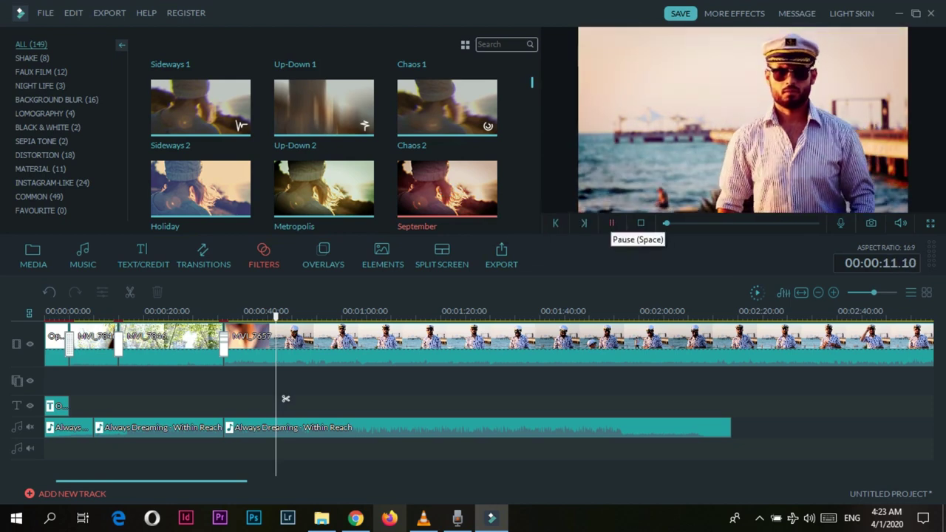
left_click(611, 222)
left_click(322, 189)
scroll(324, 181, "down", 3)
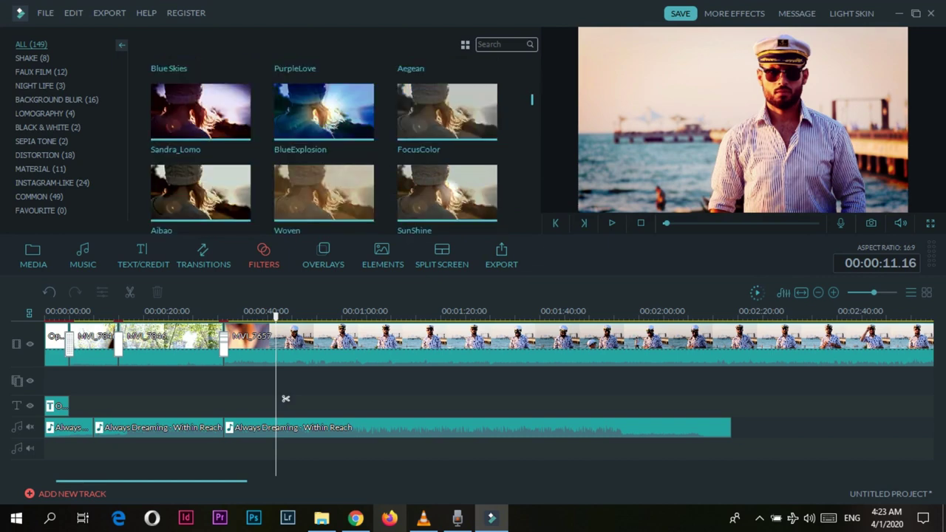
left_click(323, 112)
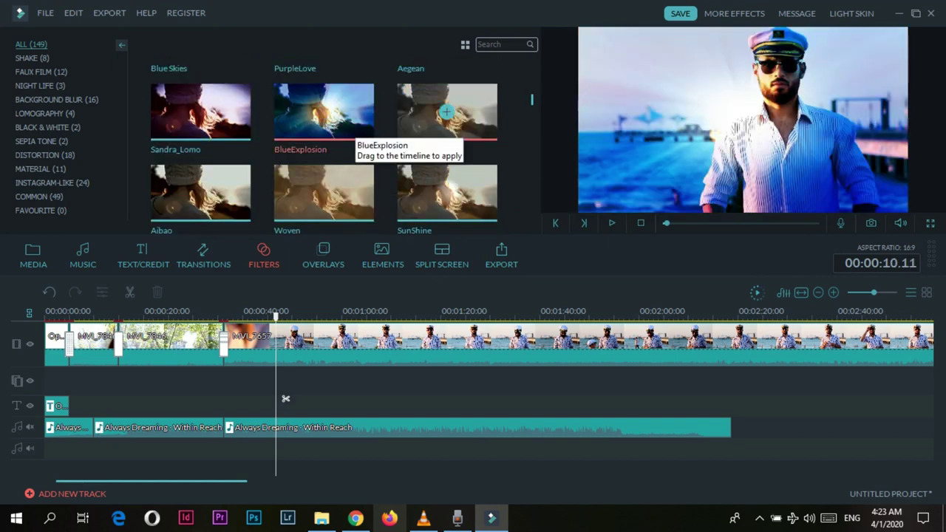
Step: Preview the Flushed filter on the video, playing it briefly and pausing
scroll(323, 196, "down", 5)
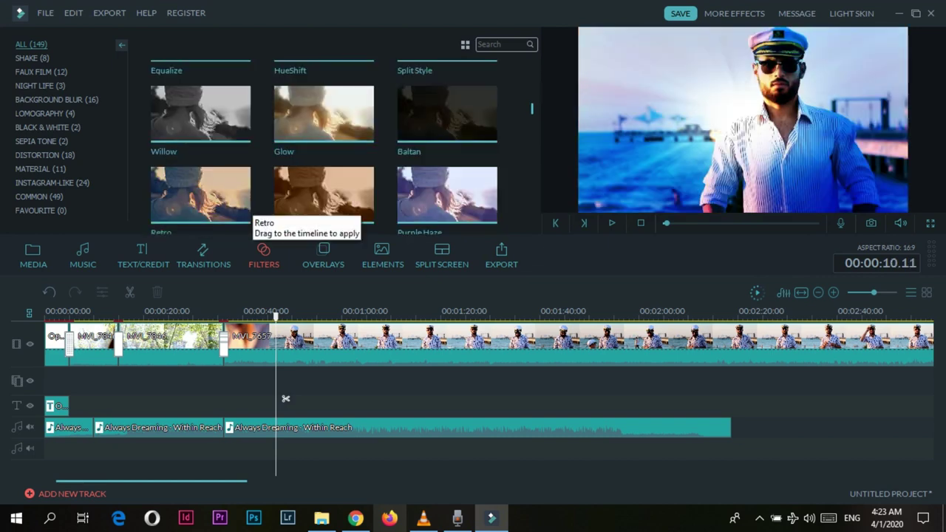
left_click(323, 116)
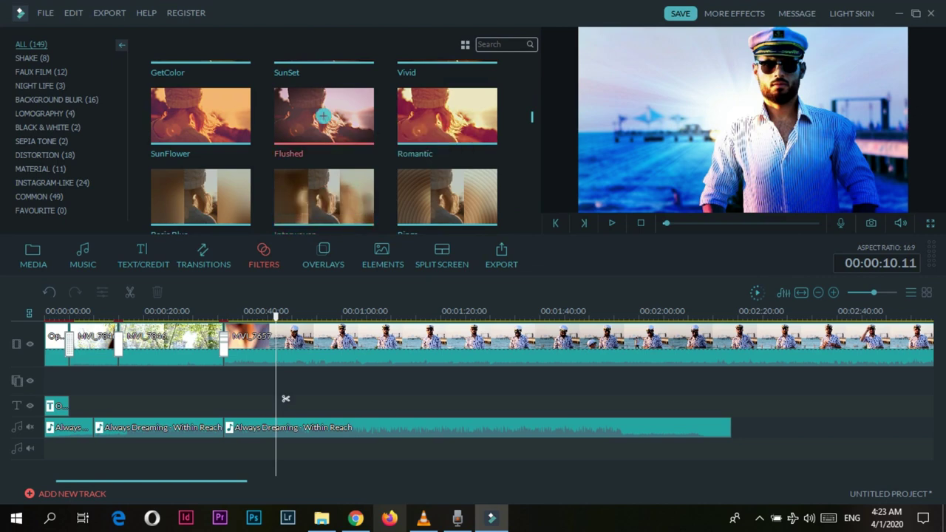
left_click(612, 222)
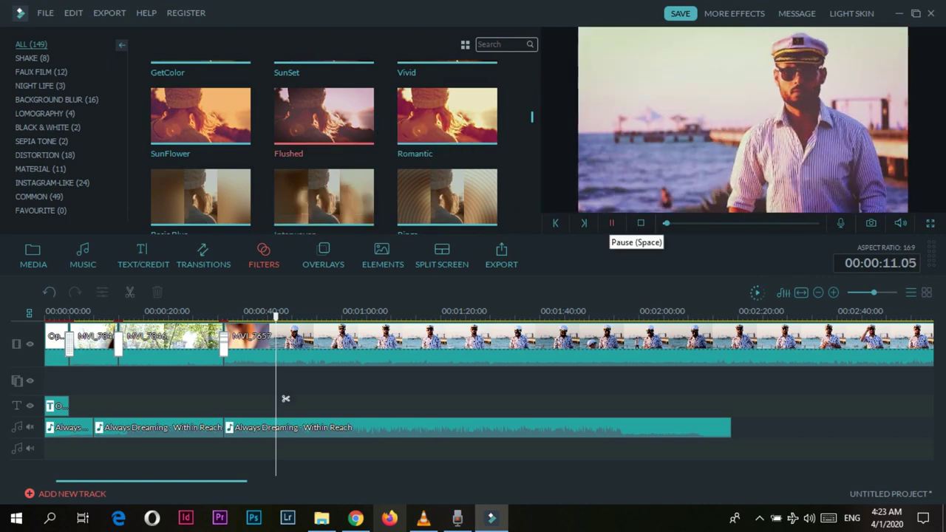
left_click(612, 223)
scroll(447, 196, "up", 3)
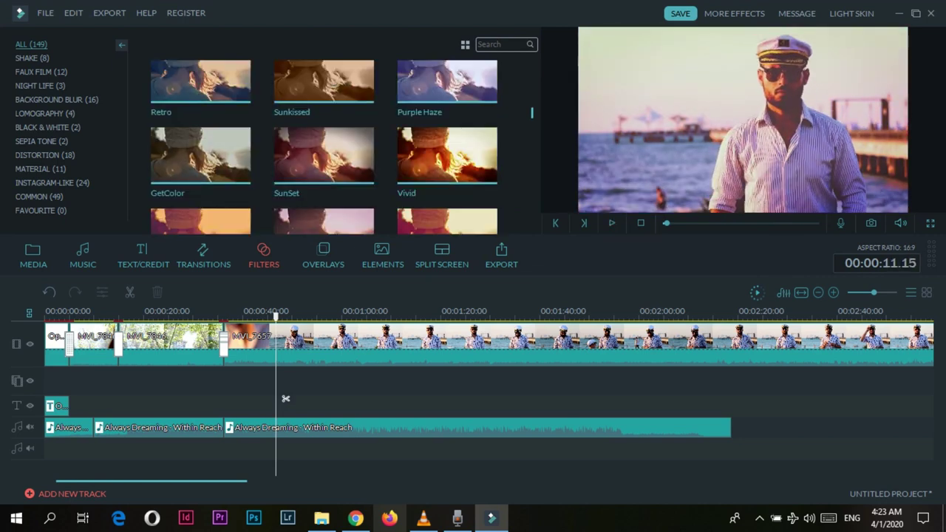
Step: Add the Cinema 21:9 overlay at 00:00:46.18 on the timeline and extend its end to 00:01:47.16
left_click(323, 256)
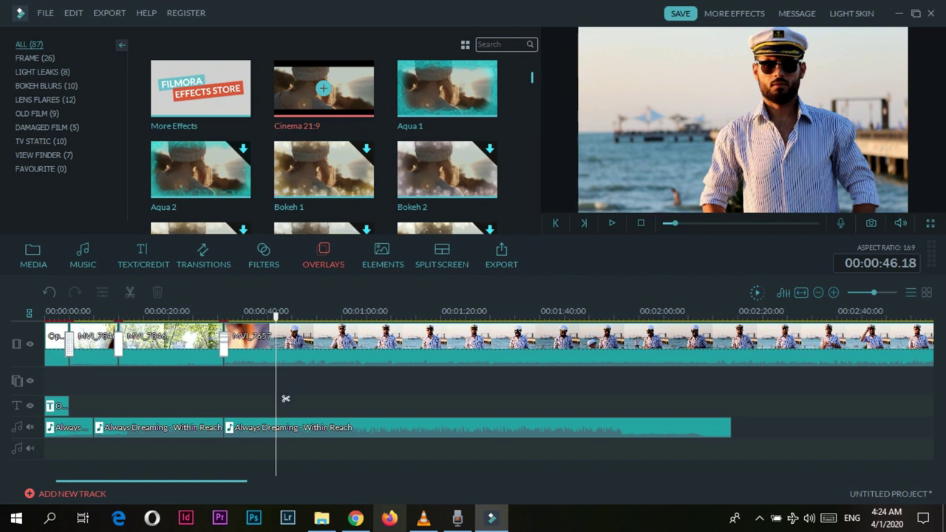
left_click(323, 89)
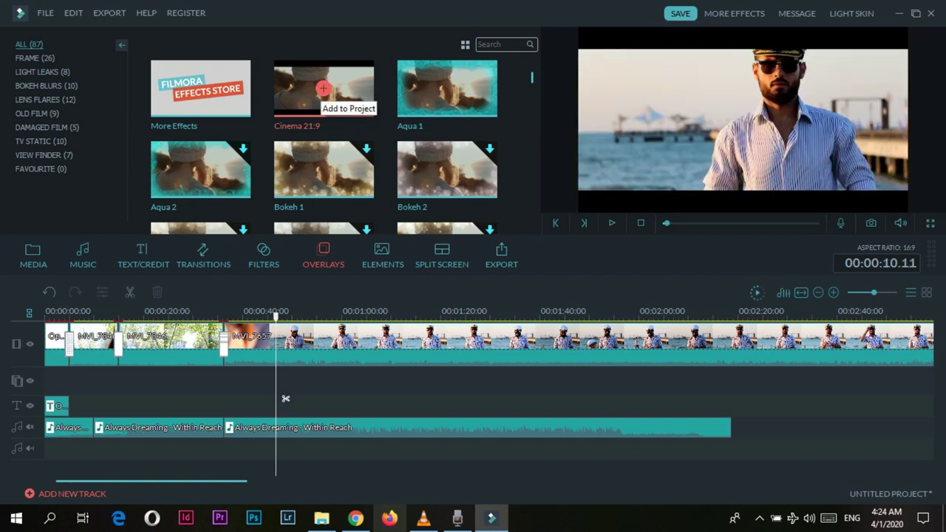
left_click(323, 88)
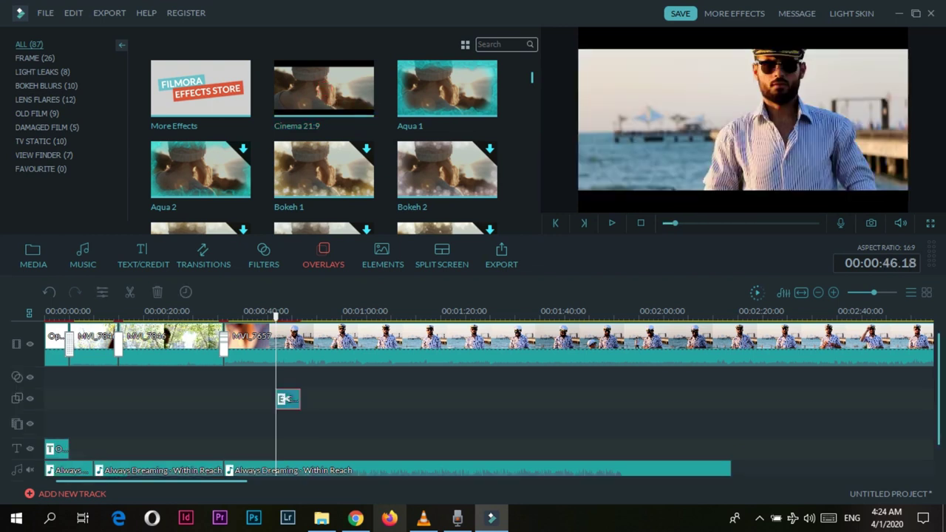
left_click_drag(300, 399, 576, 399)
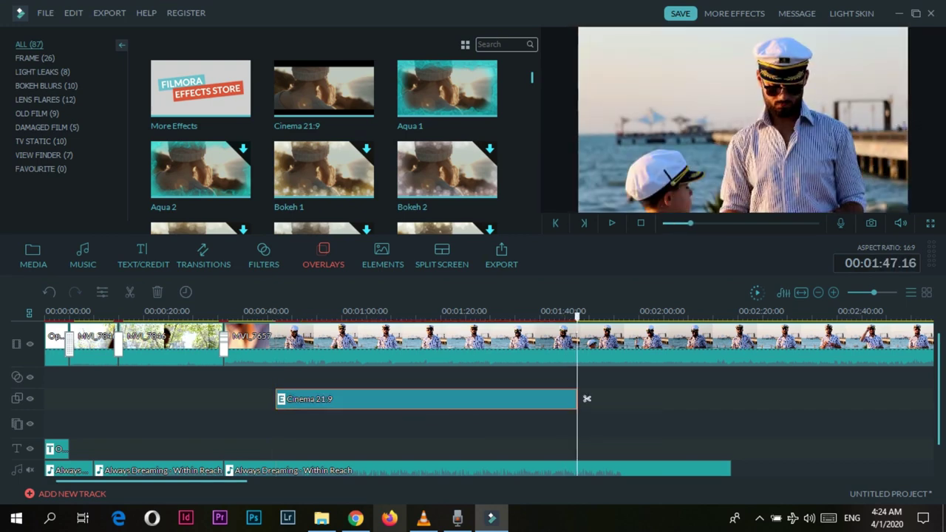
Step: Play the timeline from 00:00:43.12 through the start of the Cinema 21:9 overlay to check its effect
left_click(260, 313)
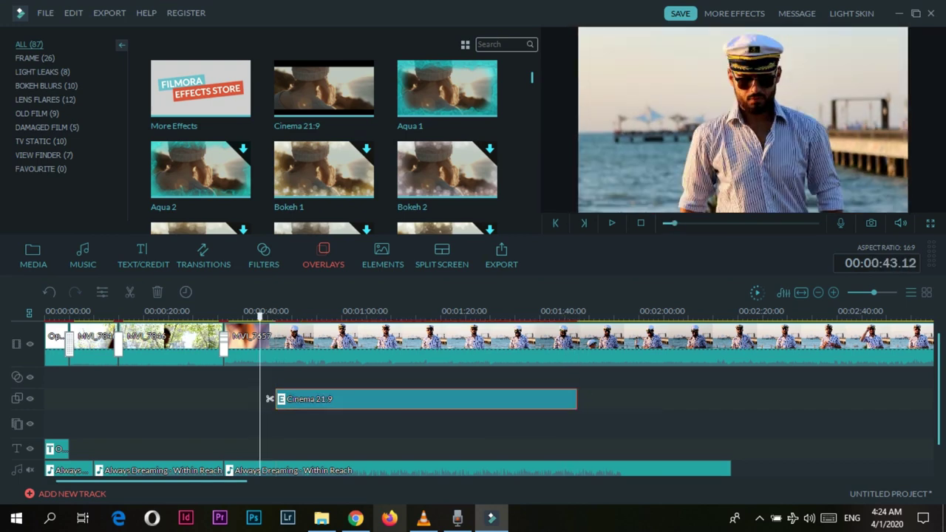
key("space")
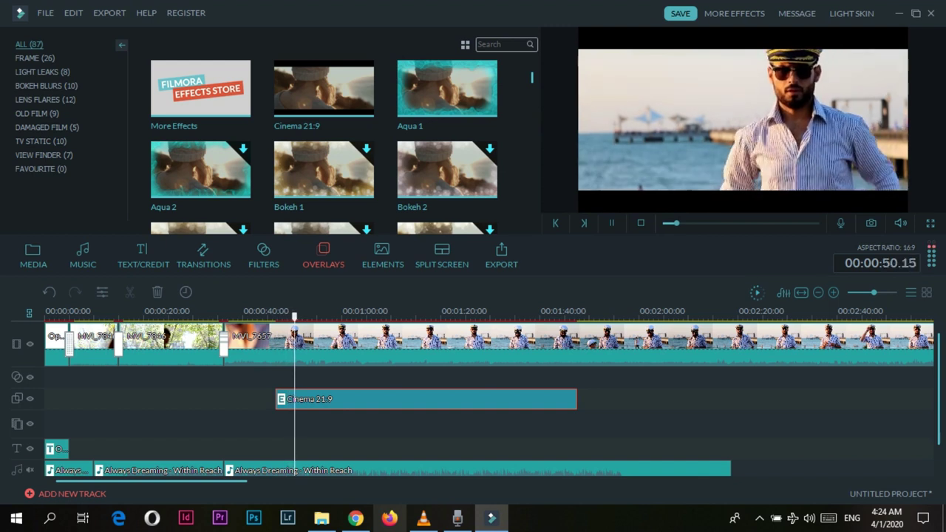
key("space")
key("space")
key("space")
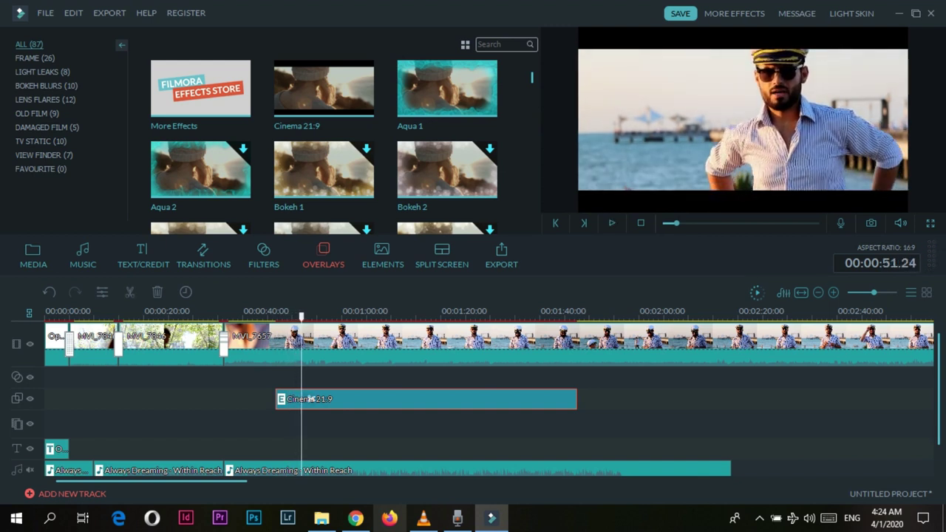
Step: Mute the MVI_7657 video clip and play back the timeline at a reduced system volume
right_click(398, 344)
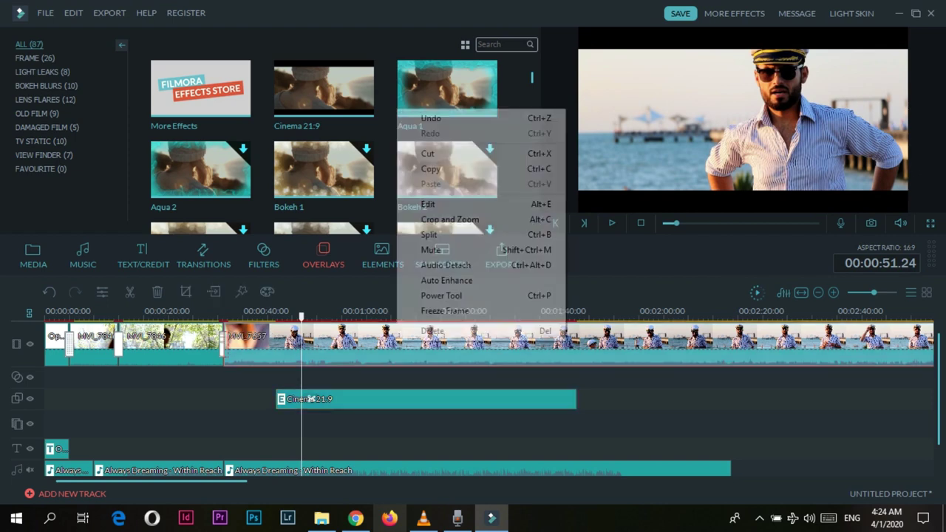
left_click(421, 247)
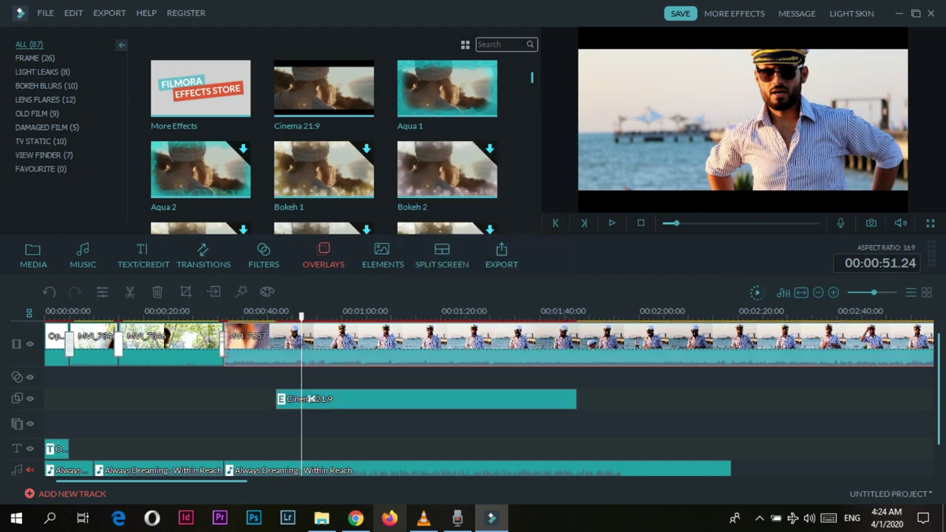
key("space")
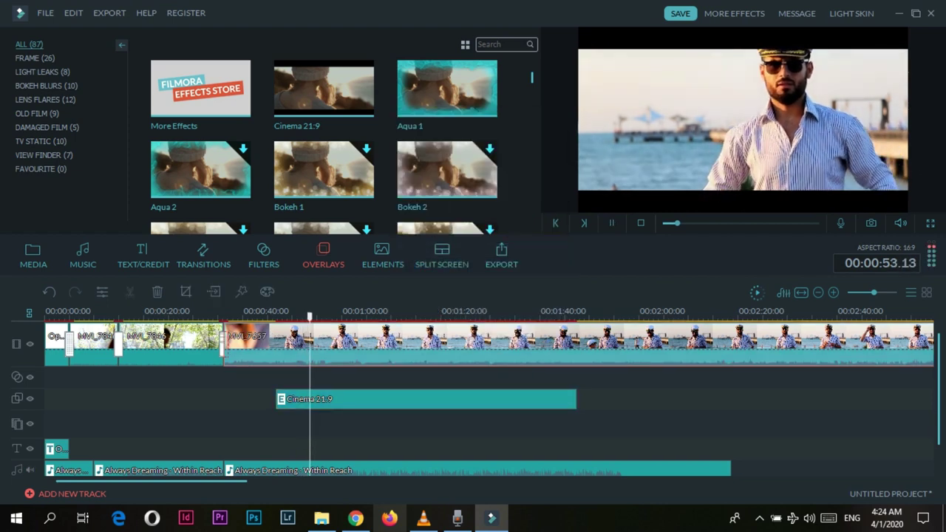
key("XF86AudioLowerVolume")
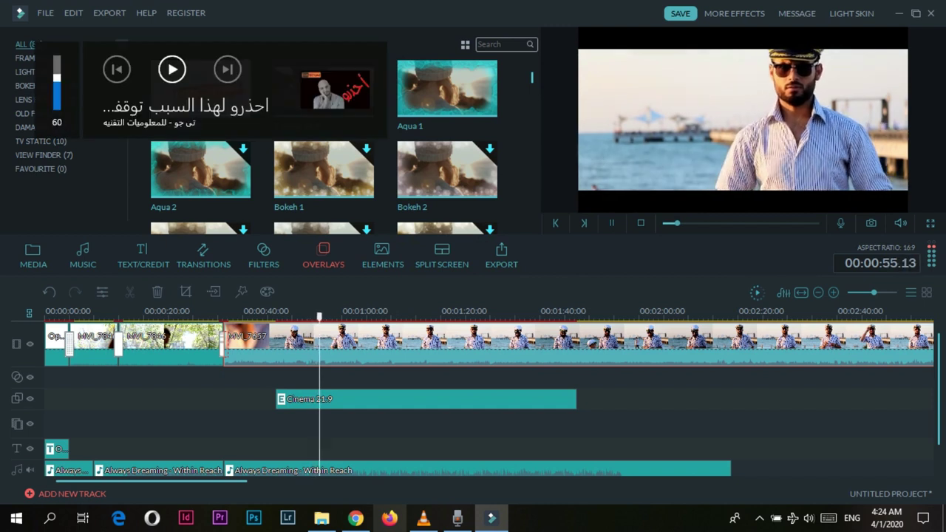
key("XF86AudioLowerVolume")
key("XF86AudioLowerVolume")
key("XF86AudioLowerVolume")
key("space")
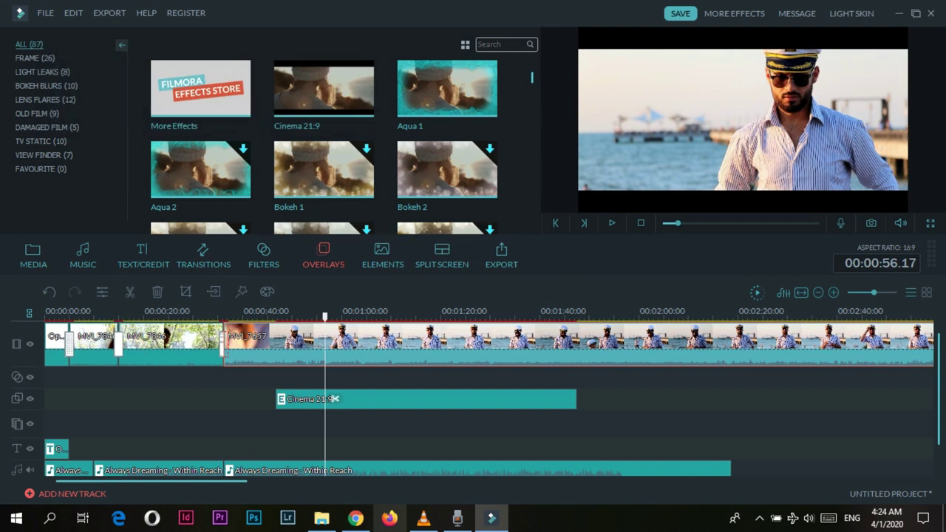
Step: Set the BorderH of the Cinema 21:9 overlay to -48 and play back the adjusted section
right_click(380, 399)
left_click(403, 353)
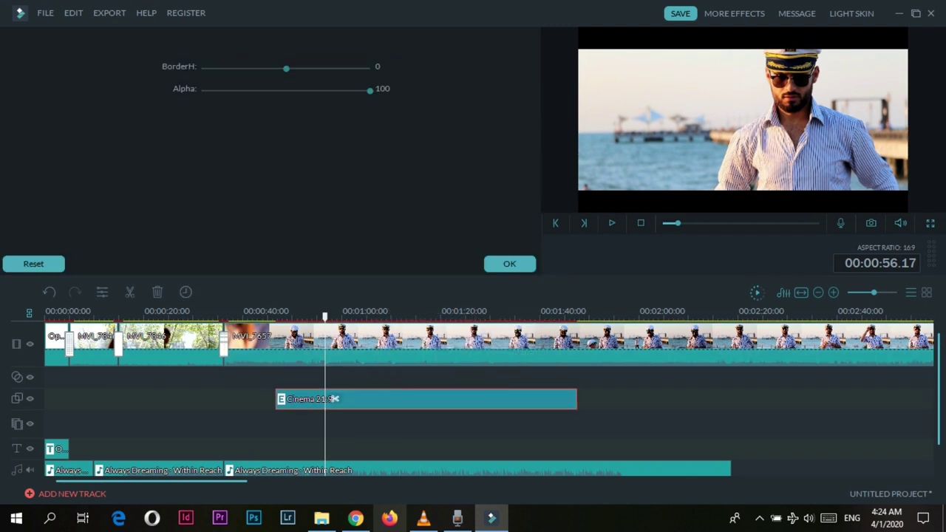
left_click_drag(286, 68, 246, 68)
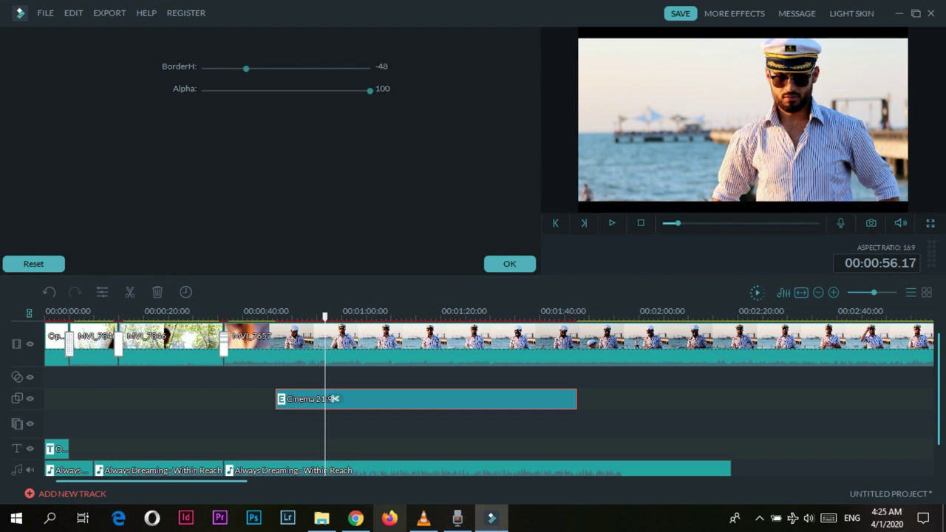
left_click(509, 263)
key("space")
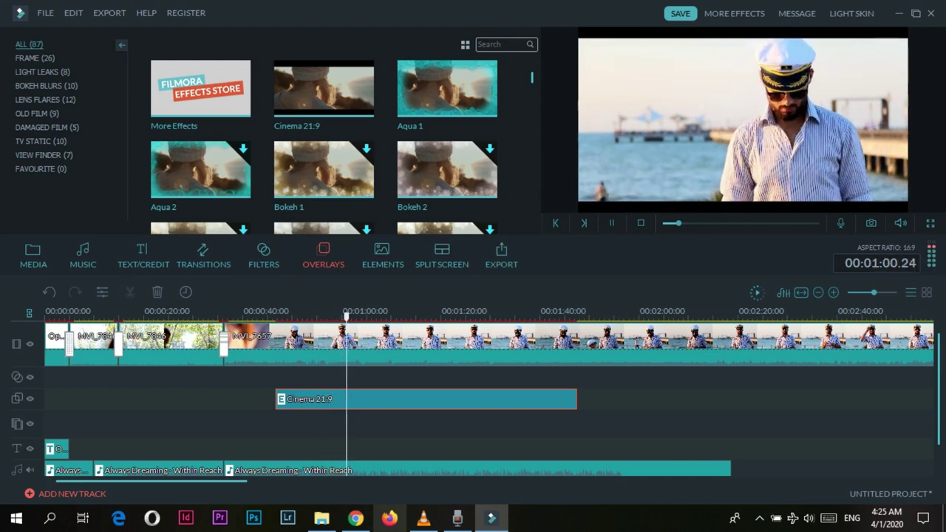
key("space")
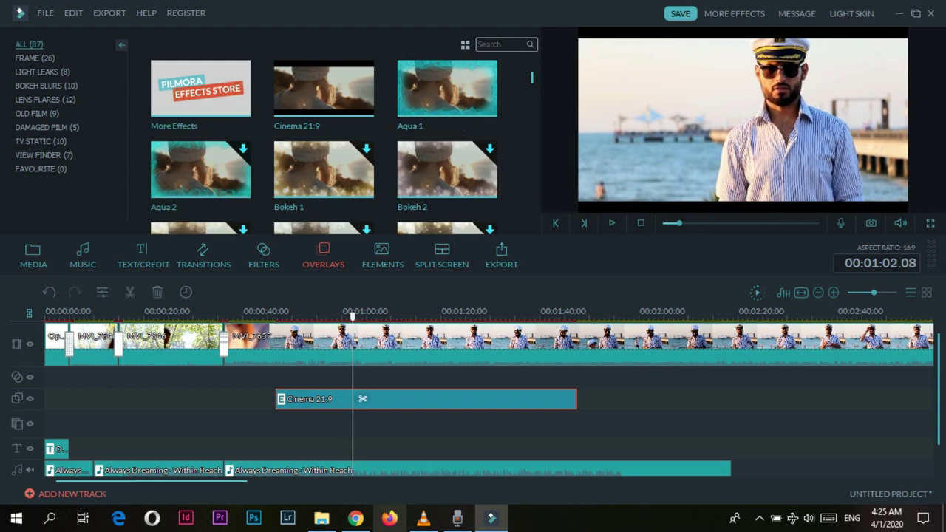
scroll(324, 147, "down", 4)
scroll(323, 147, "up", 1)
scroll(323, 147, "down", 3)
scroll(324, 147, "up", 6)
Step: Preview the Element Love 1 and Element Love 4 graphics from the elements library
left_click(382, 255)
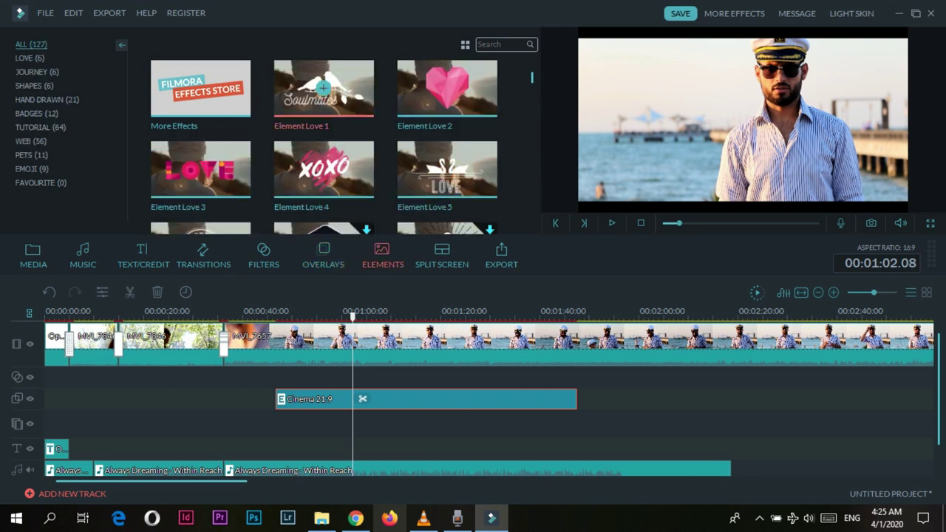
left_click(323, 89)
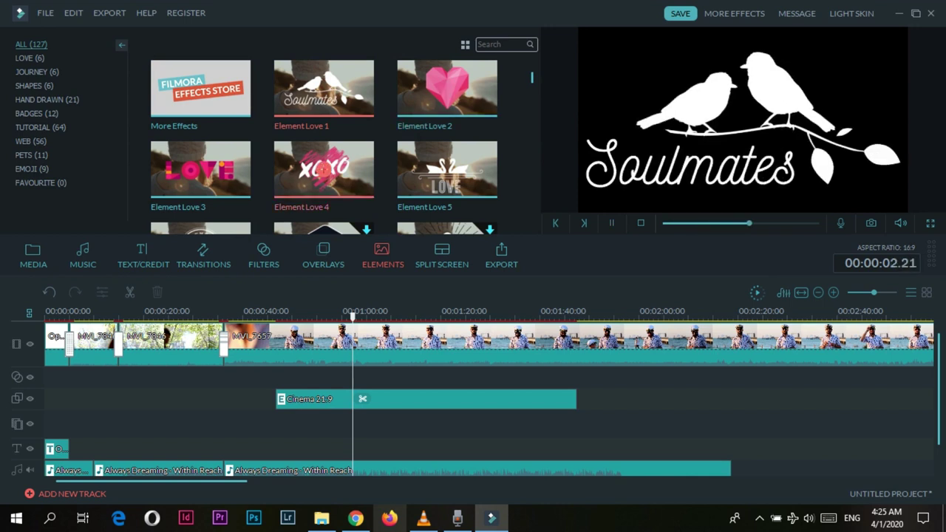
left_click(324, 169)
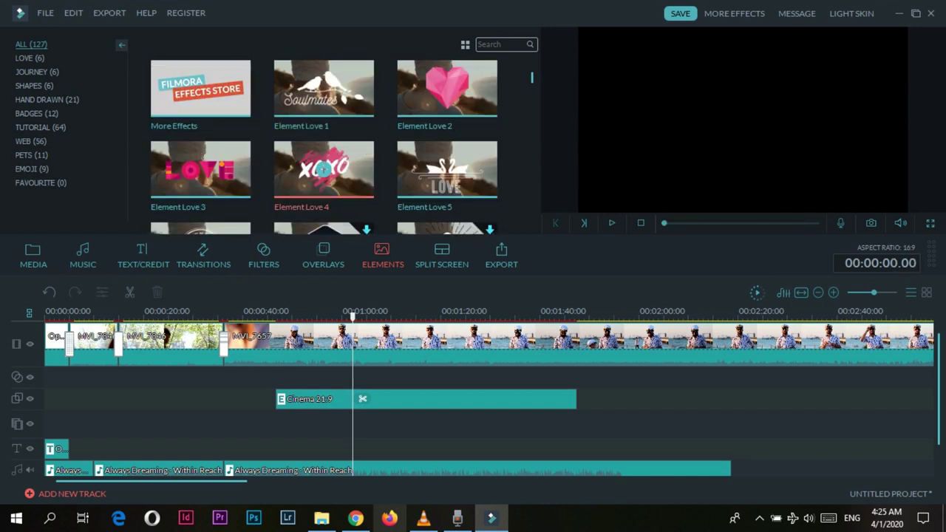
Step: Preview the Element Love 4 and Element Love 5 animations from the elements library
left_click(611, 223)
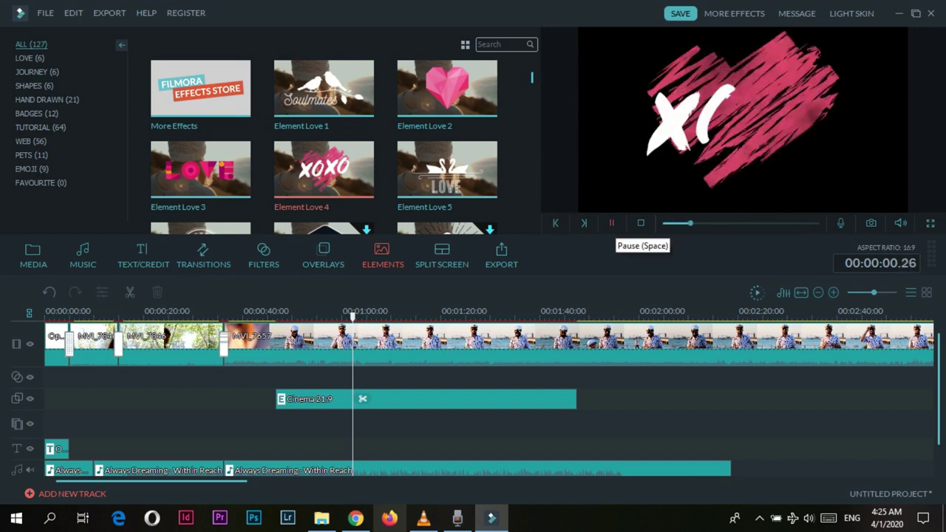
left_click(447, 170)
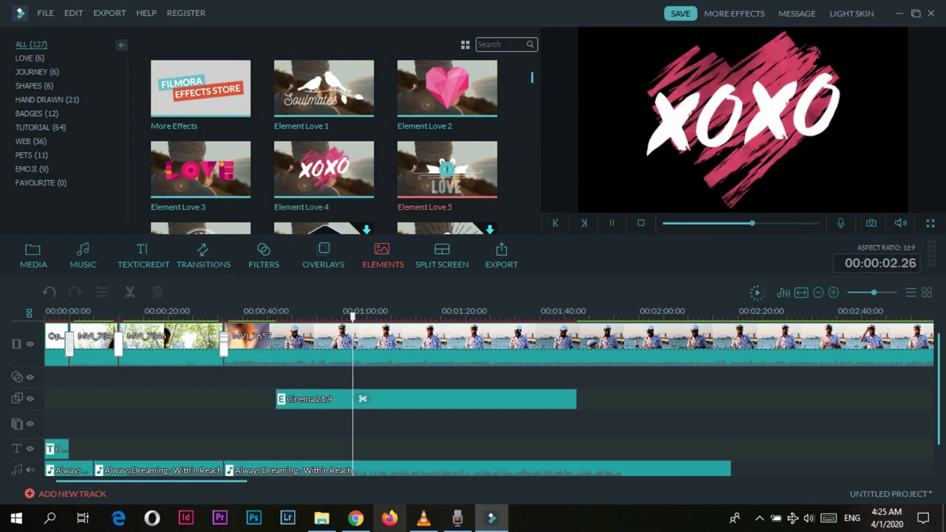
left_click(611, 222)
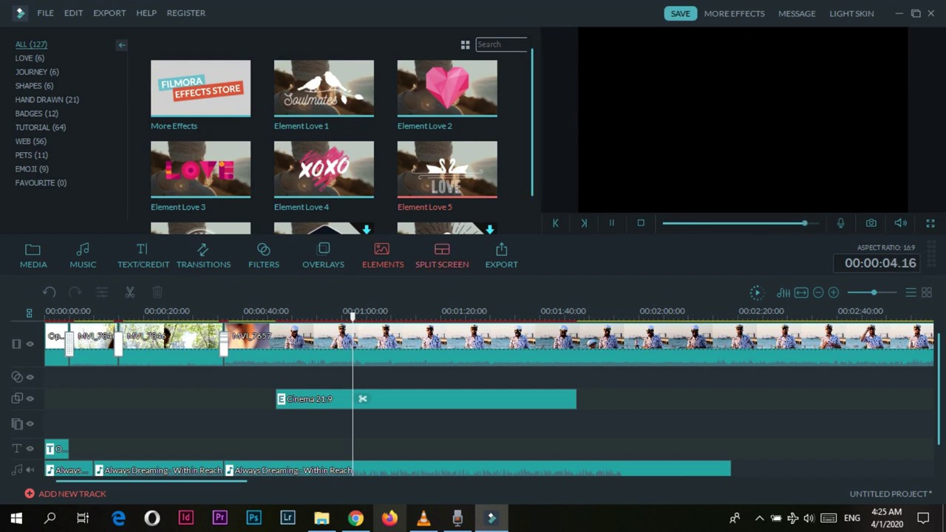
Step: Browse the split-screen layouts and preview the framed side-by-side, stacked and diagonal two-screen templates
left_click(442, 255)
mouse_move(309, 66)
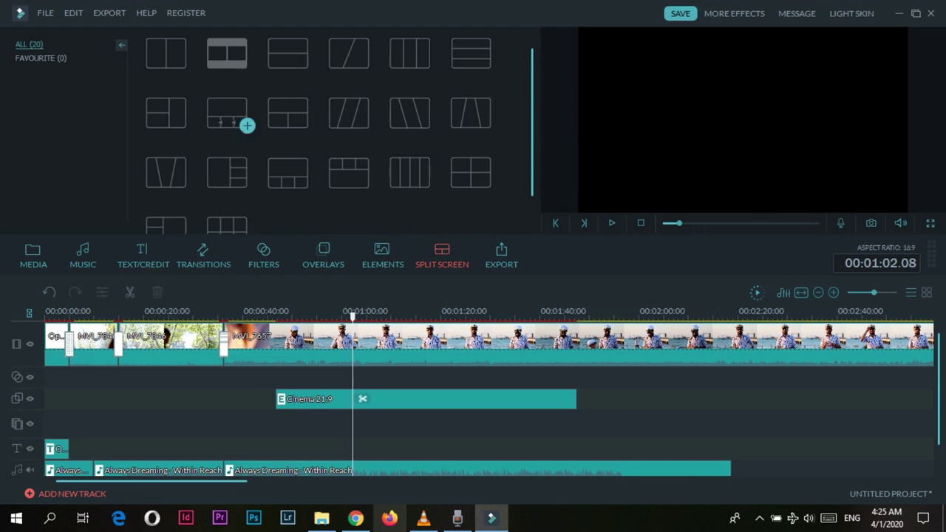
left_click(237, 59)
left_click(229, 56)
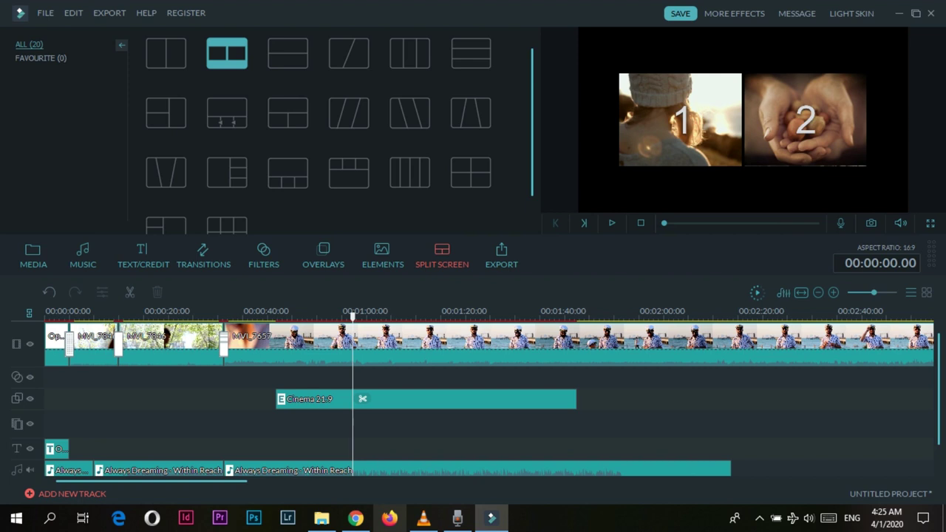
left_click(285, 57)
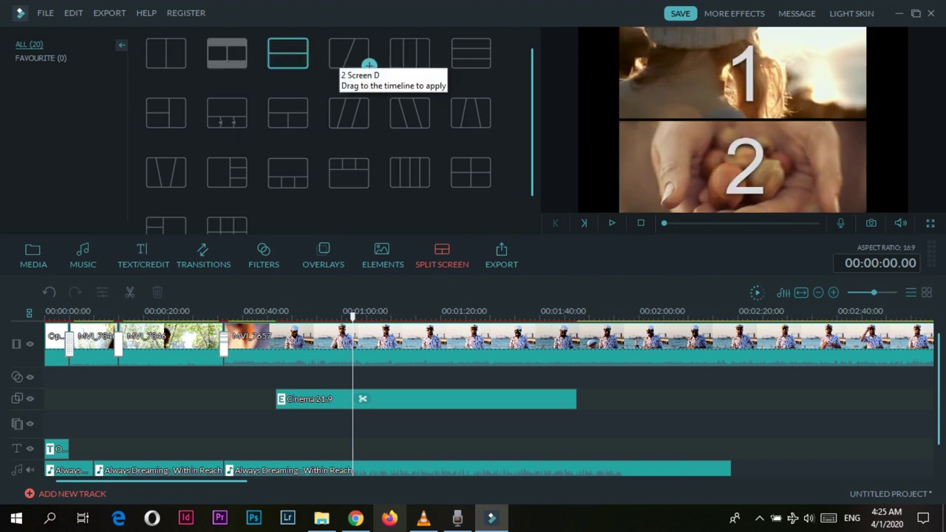
left_click(344, 55)
Step: Preview the diagonal three-screen, four-column, six-cell and large-plus-three-small split-screen layouts
left_click(353, 107)
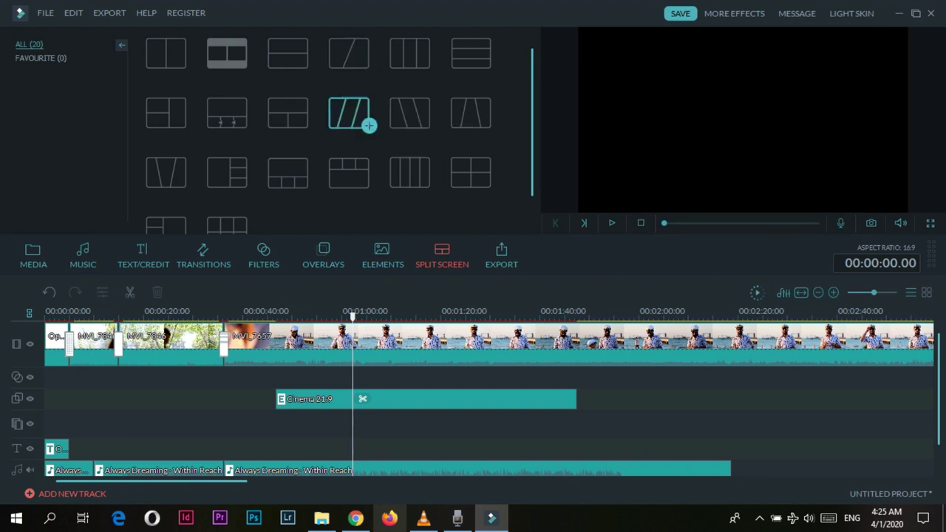
left_click(409, 172)
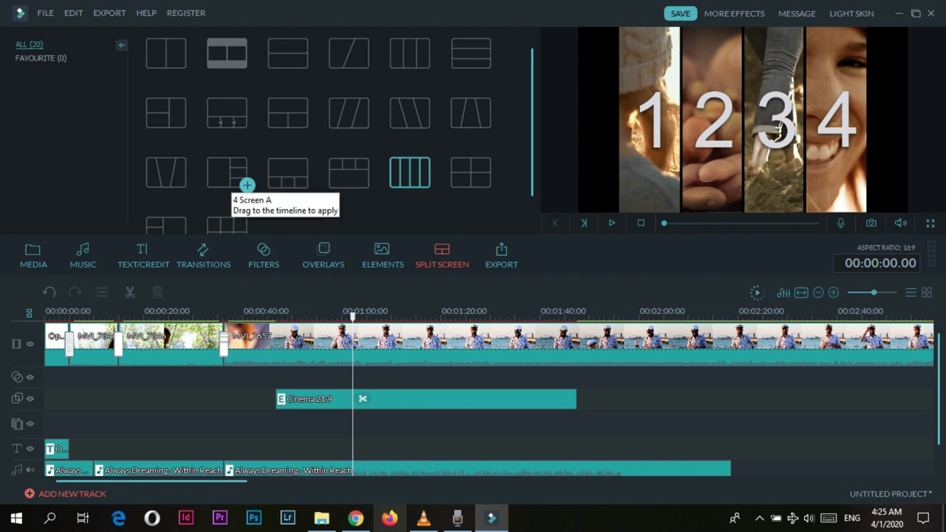
scroll(490, 125, "down", 1)
left_click(246, 209)
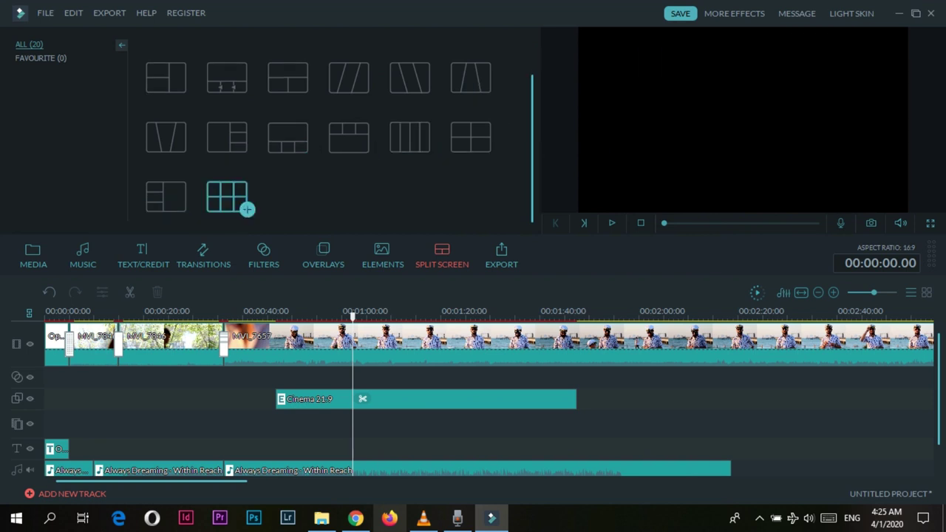
left_click(178, 203)
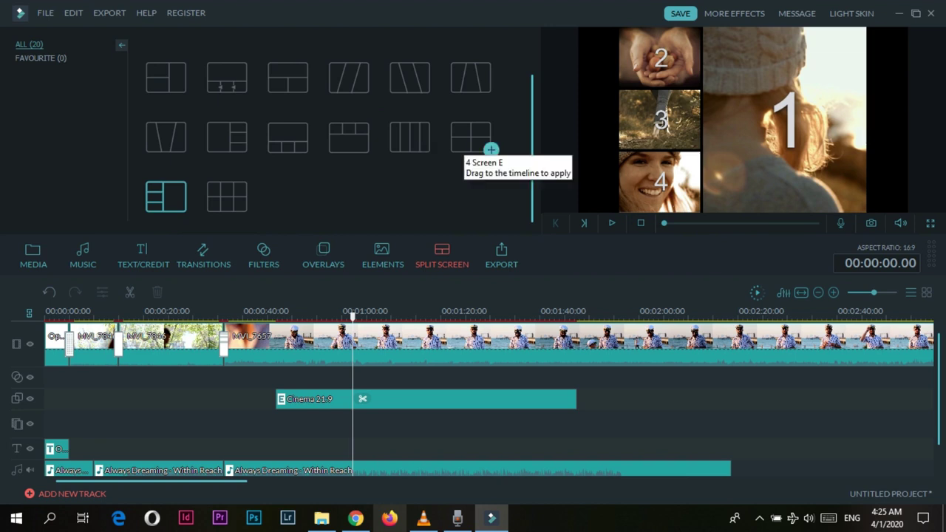
mouse_move(471, 137)
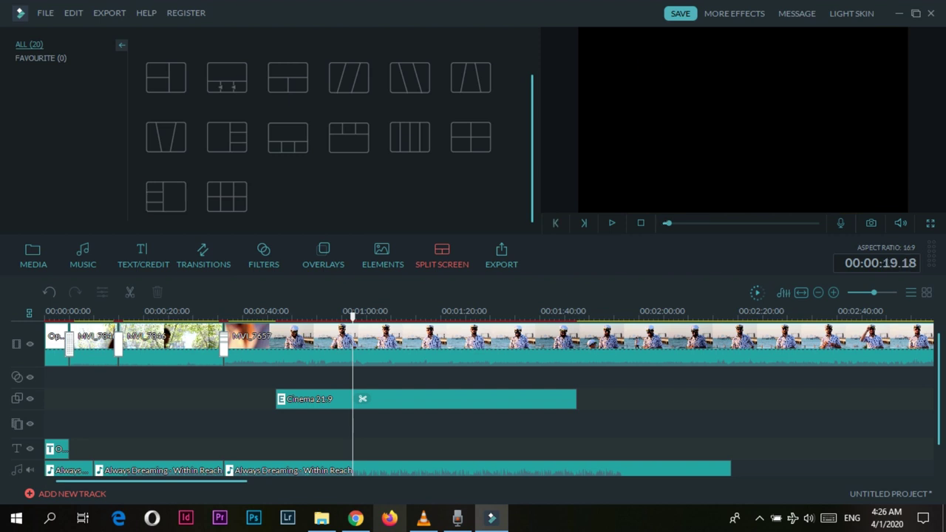
Step: Play a short part of the timeline from 00:00:19.18 and look at the export output options
left_click(151, 398)
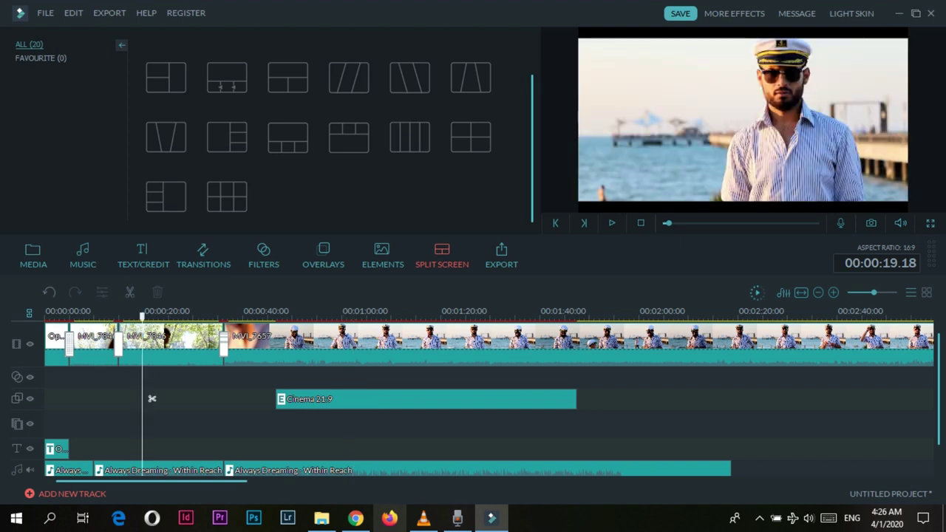
key("space")
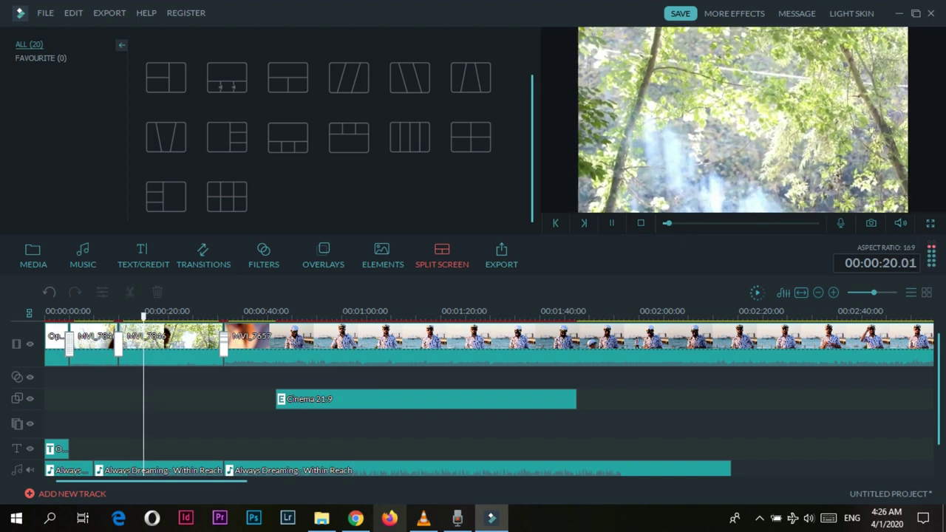
key("space")
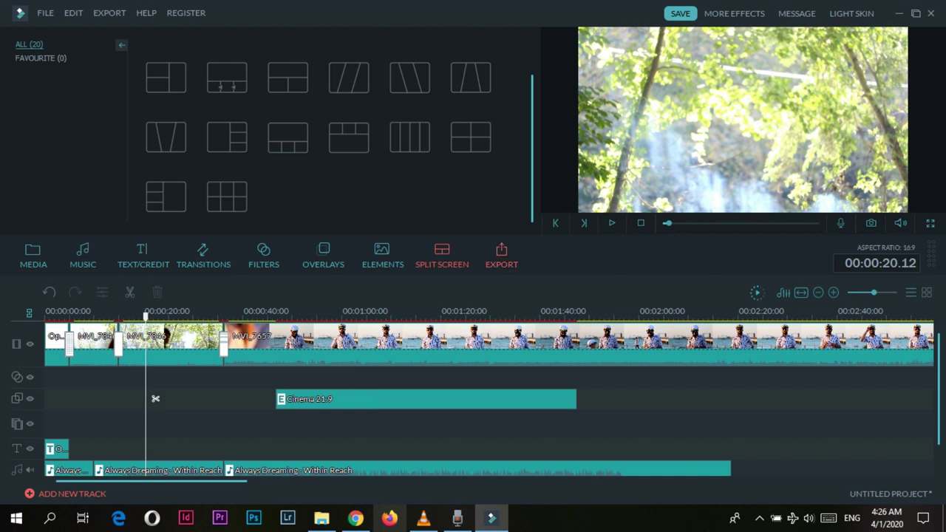
key("ctrl+e")
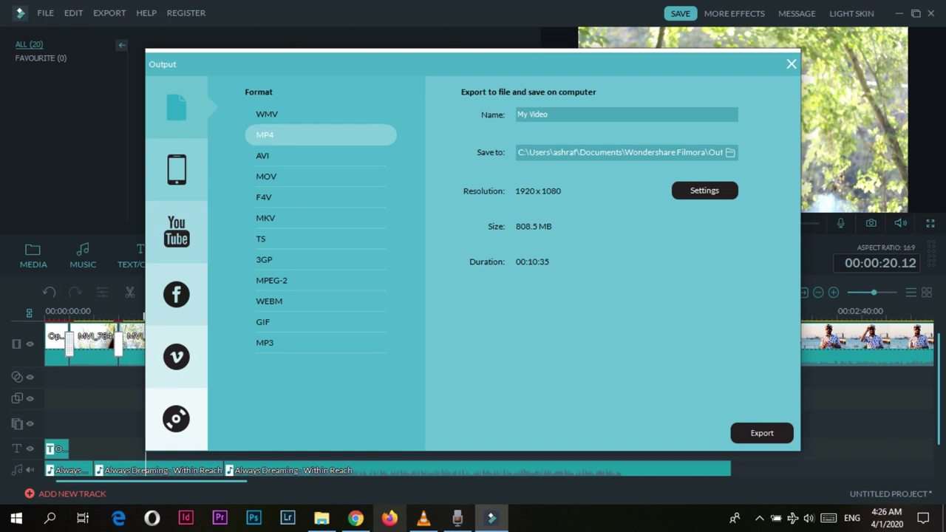
left_click(791, 64)
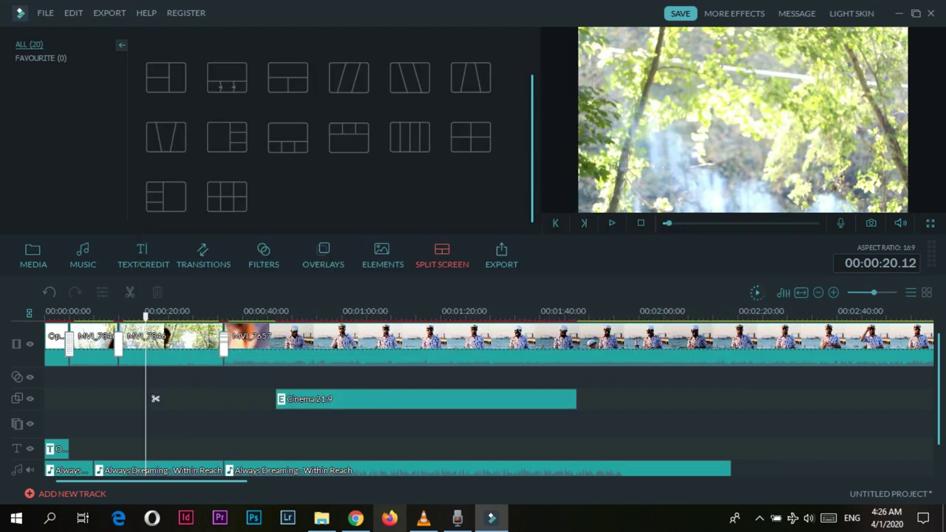
Step: Explore the timeline zoom levels, from the whole project to a close-up around 00:00:21.14 and back to the full view
left_click(801, 293)
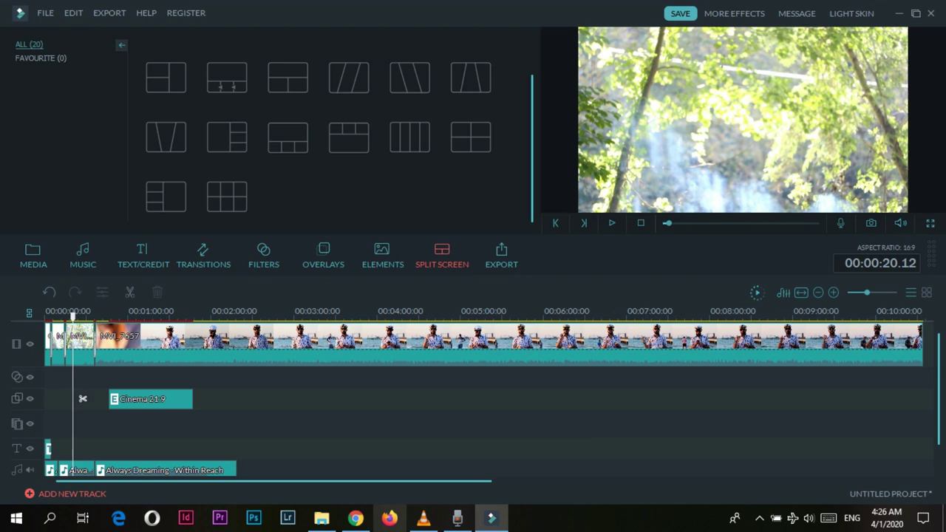
mouse_move(867, 292)
left_mouse_down()
mouse_move(891, 292)
mouse_move(882, 292)
left_mouse_up()
scroll(389, 398, "down", 2)
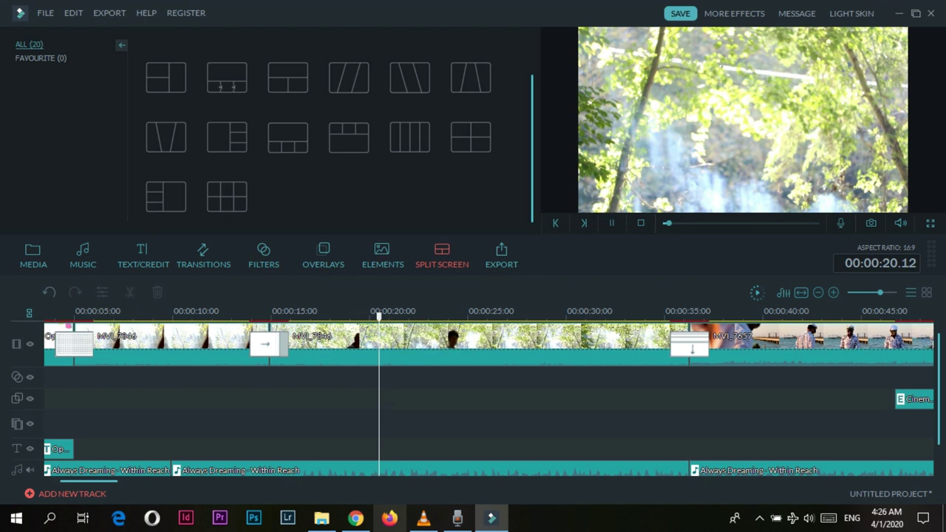
left_click_drag(389, 398, 410, 399)
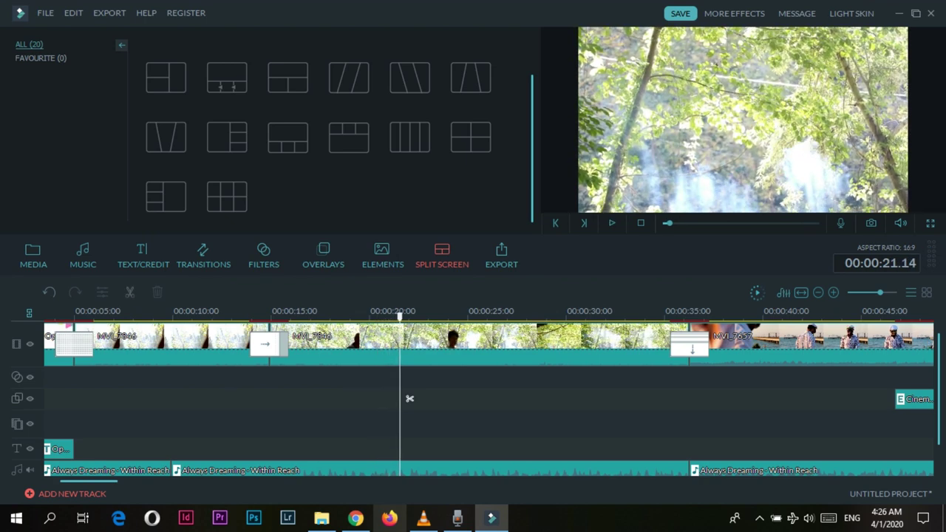
scroll(410, 398, "up", 2)
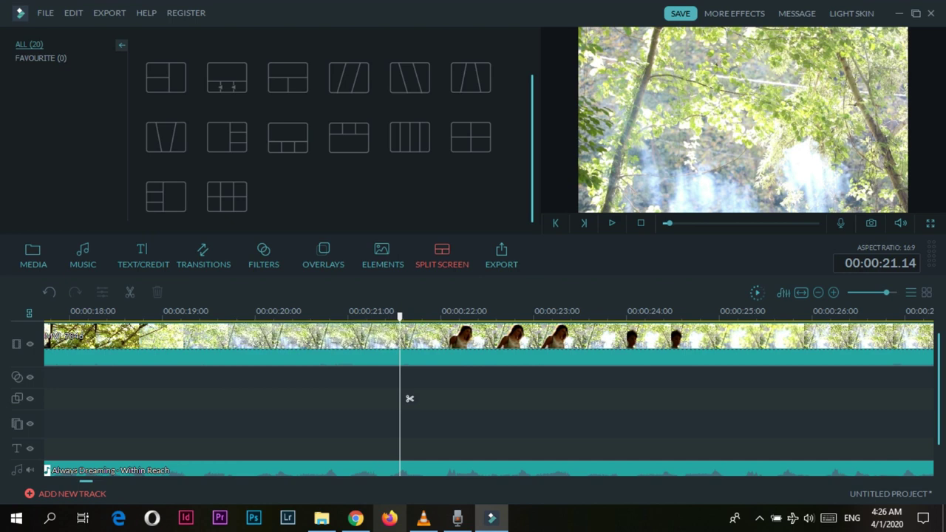
scroll(409, 398, "down", 3)
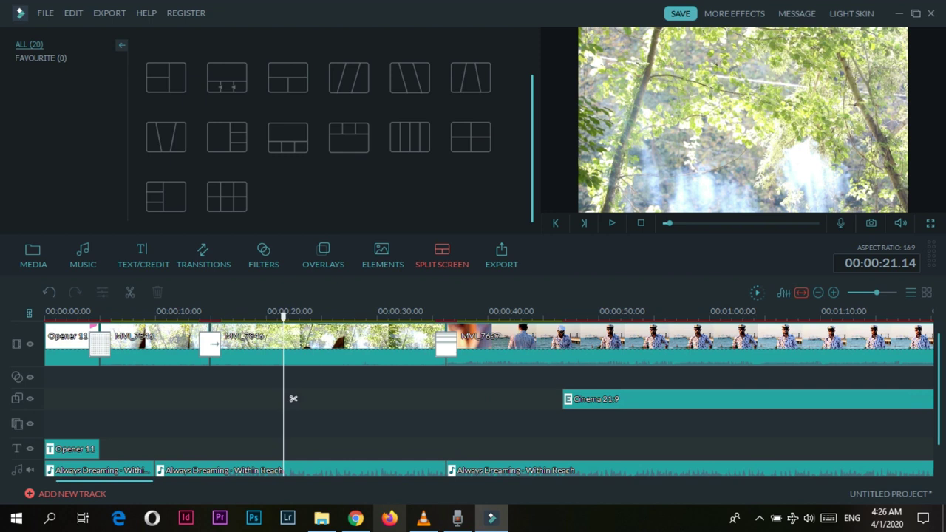
scroll(293, 398, "down", 2)
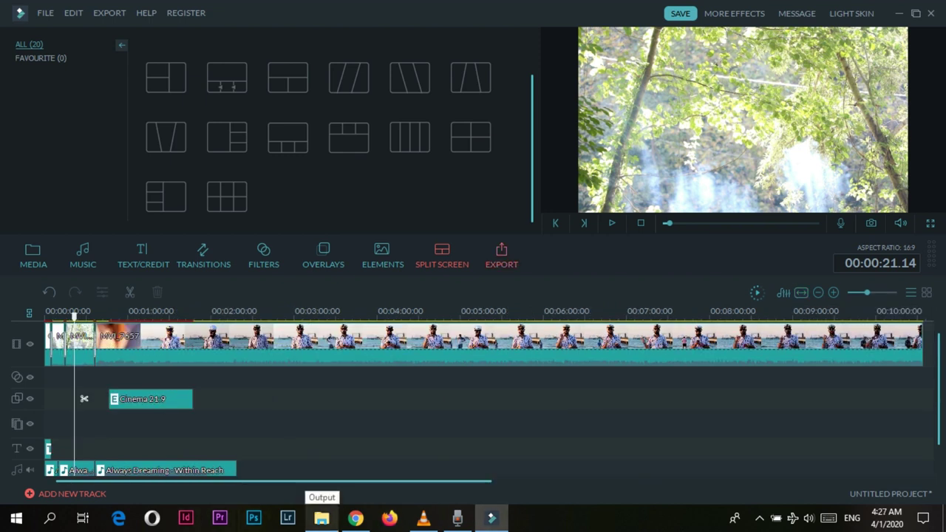
Step: Open the quality, video and audio settings for the MP4 export
left_click(502, 256)
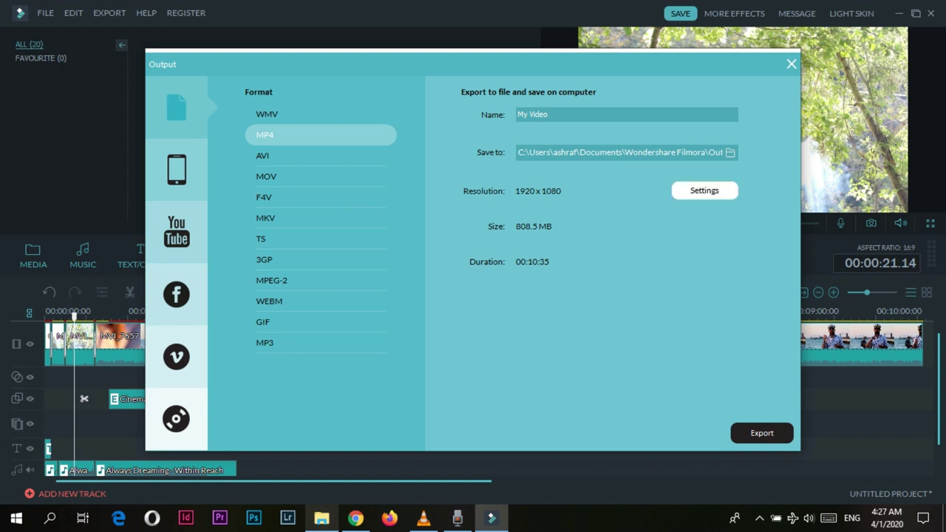
left_click(704, 190)
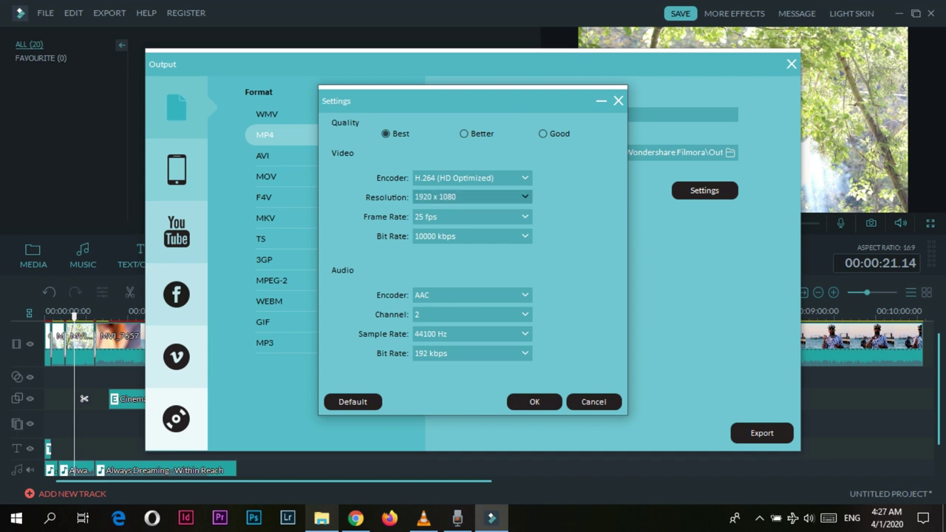
Step: Try the export resolutions 720 x 576, 1280 x 720, 1440 x 1080 and 1920 x 1080
left_click(506, 197)
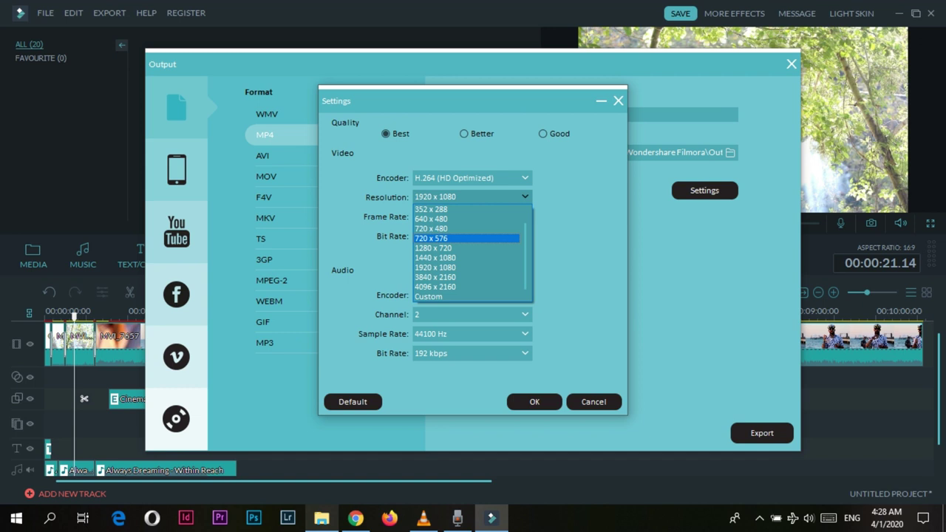
left_click(465, 238)
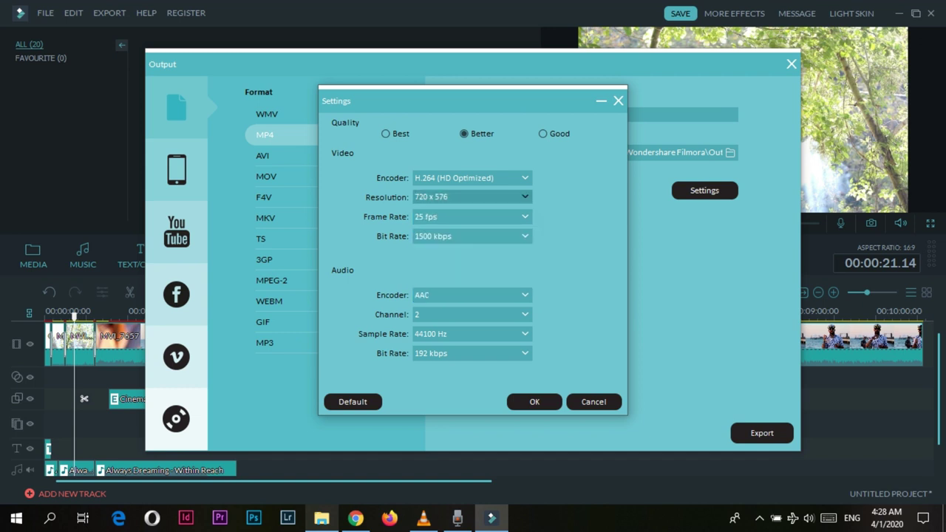
left_click(473, 197)
left_click(466, 249)
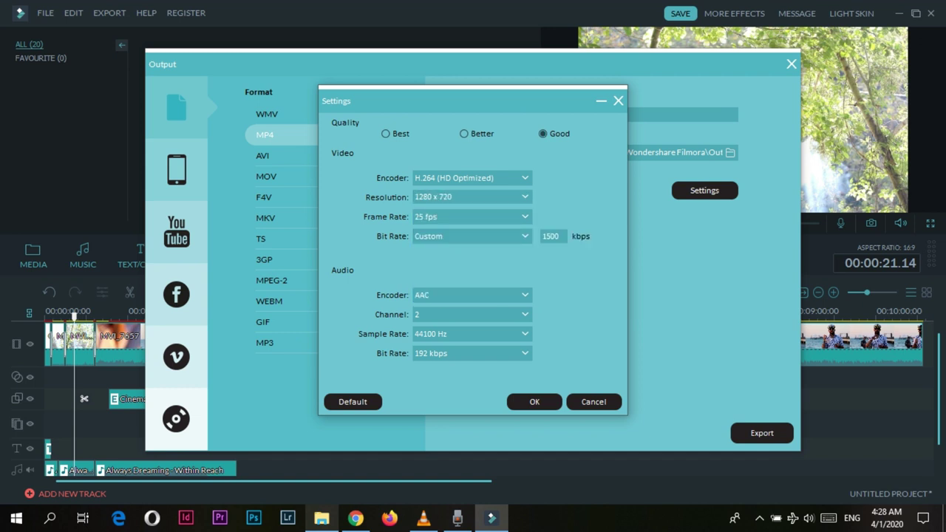
left_click(471, 196)
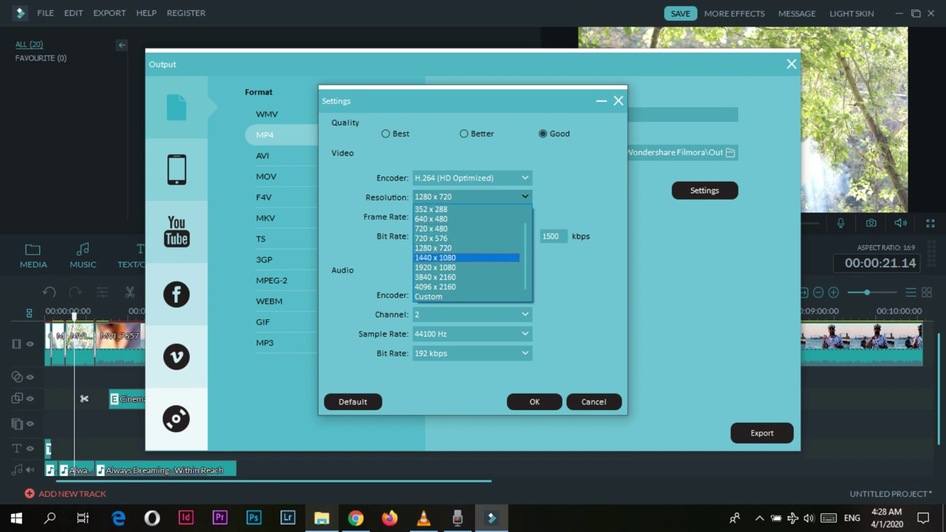
left_click(466, 257)
left_click(471, 196)
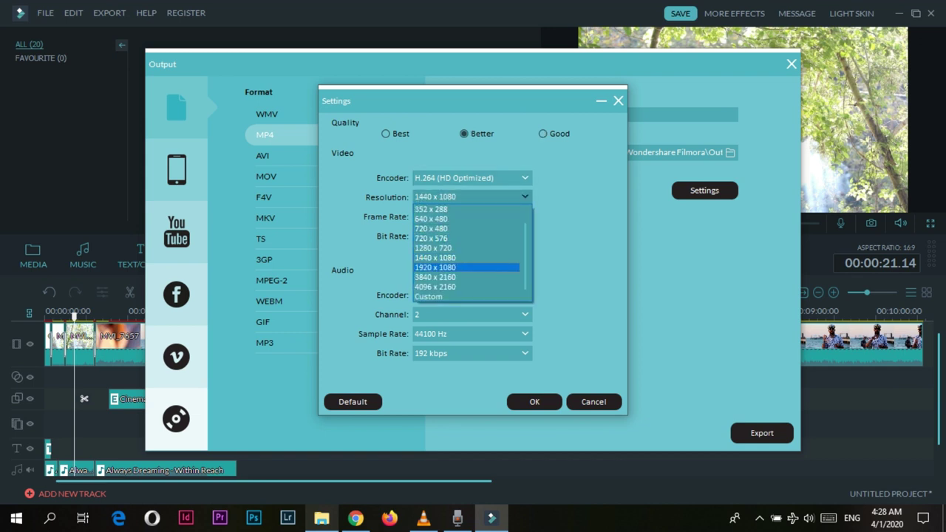
left_click(465, 267)
Step: Switch the export resolution to 4096 x 2160 and back to 1920 x 1080, and accept the settings
left_click(472, 197)
left_click(465, 284)
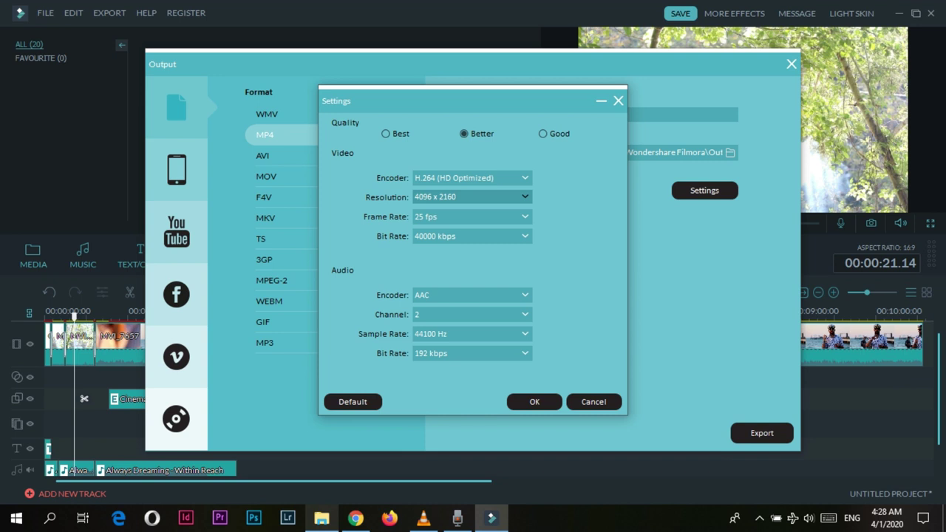
left_click(472, 197)
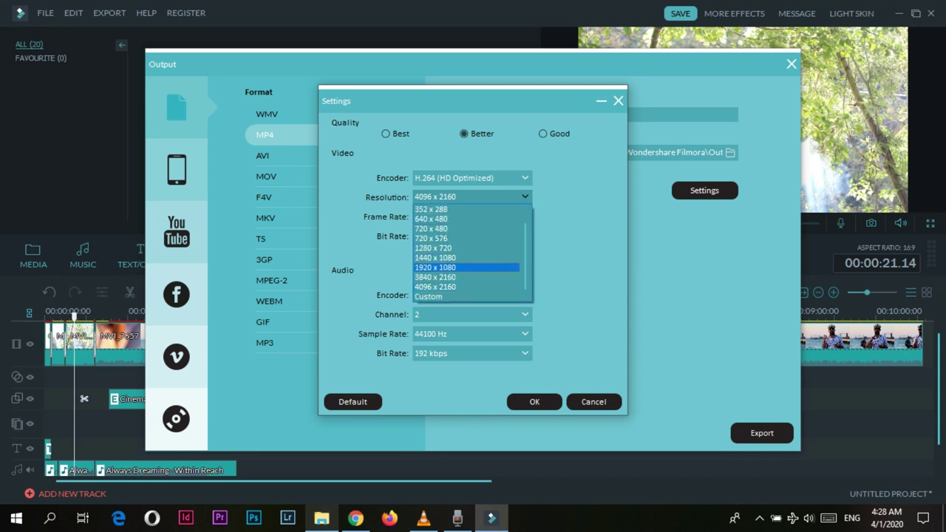
left_click(466, 266)
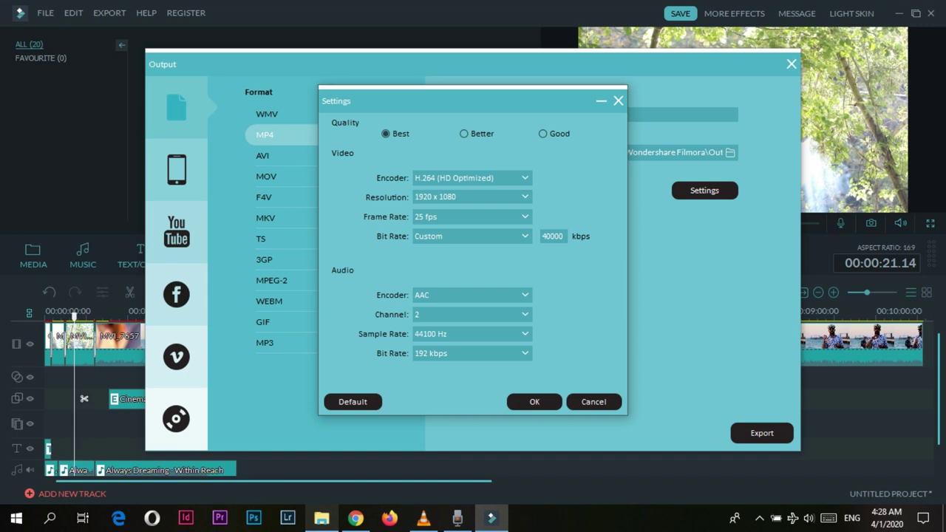
left_click(535, 401)
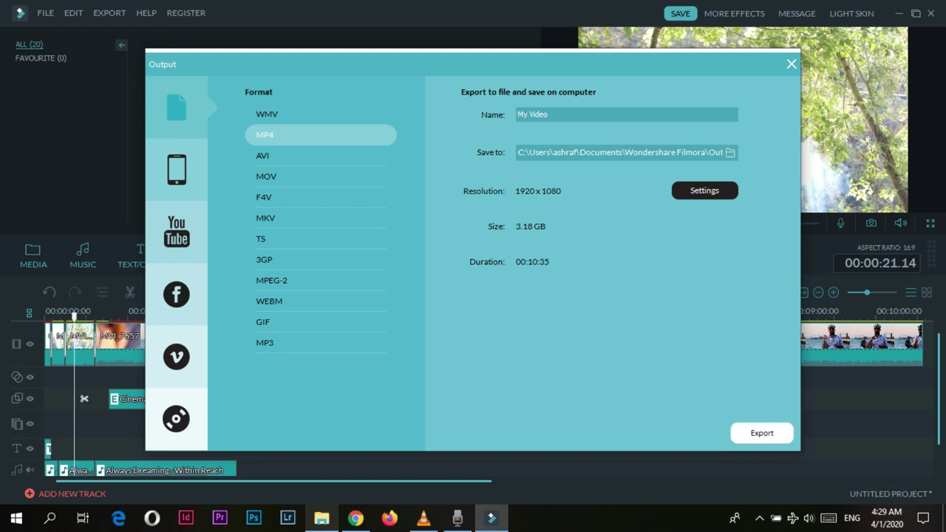
Step: Start exporting My Video as MP4, cancel the conversion and close the export window
left_click(762, 433)
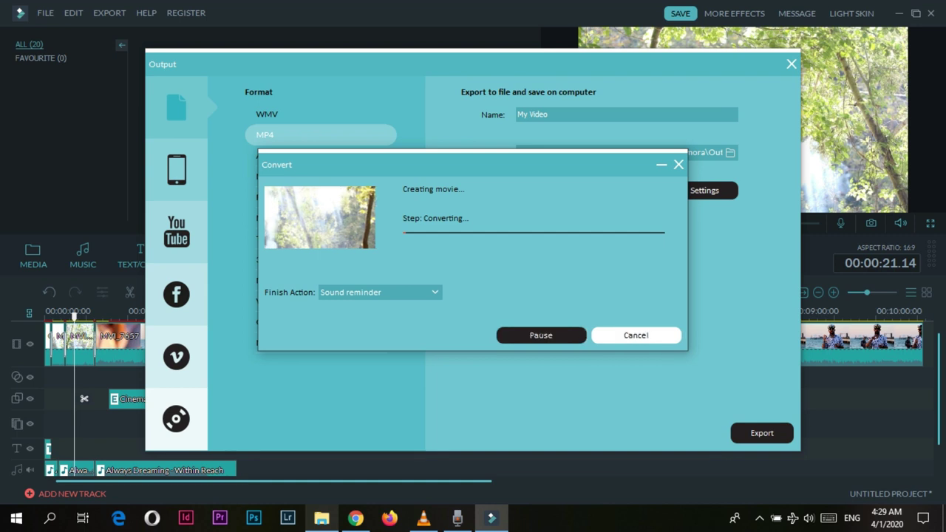
left_click(635, 335)
left_click(446, 287)
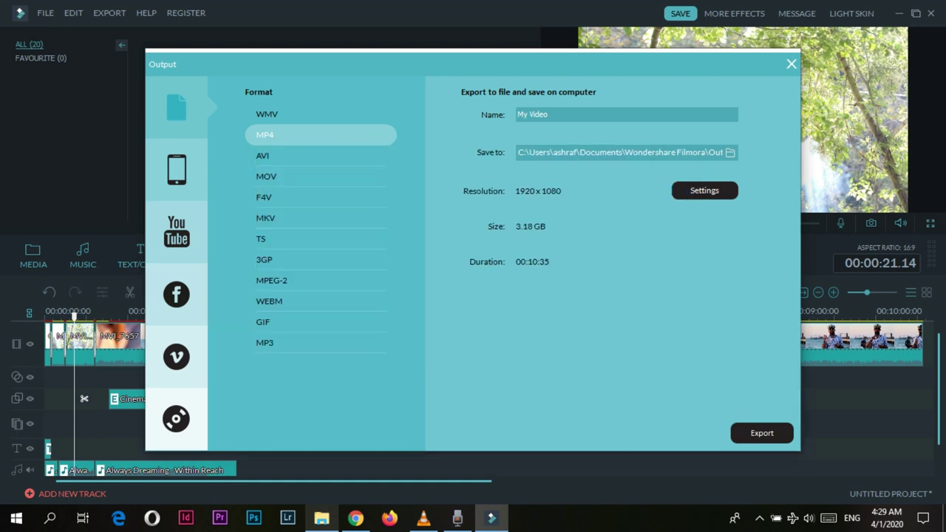
left_click(791, 64)
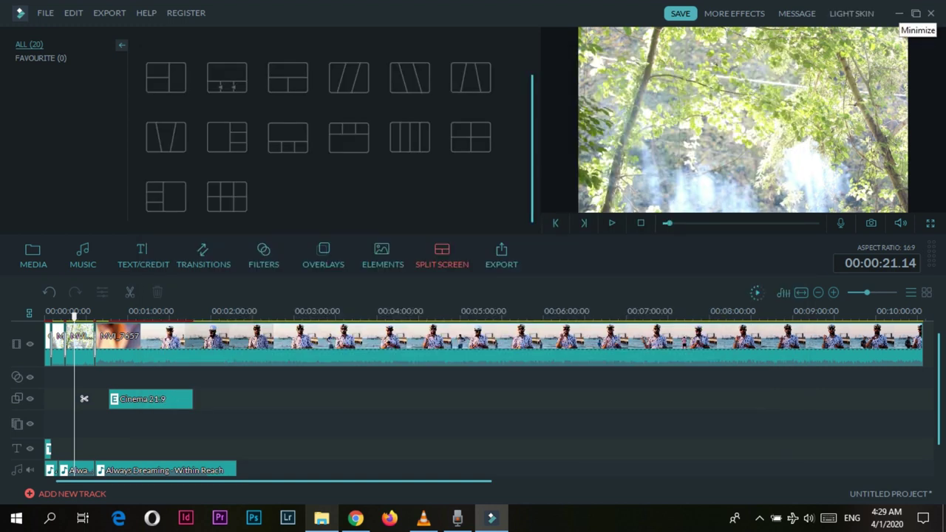
Step: Switch to the File Explorer window showing the Output folder and look through the exported videos
left_click(898, 13)
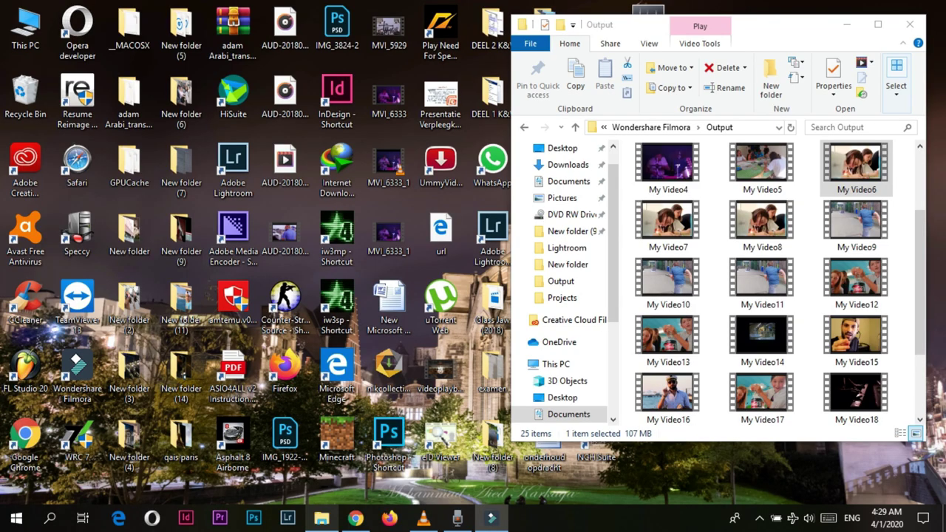
left_click(796, 25)
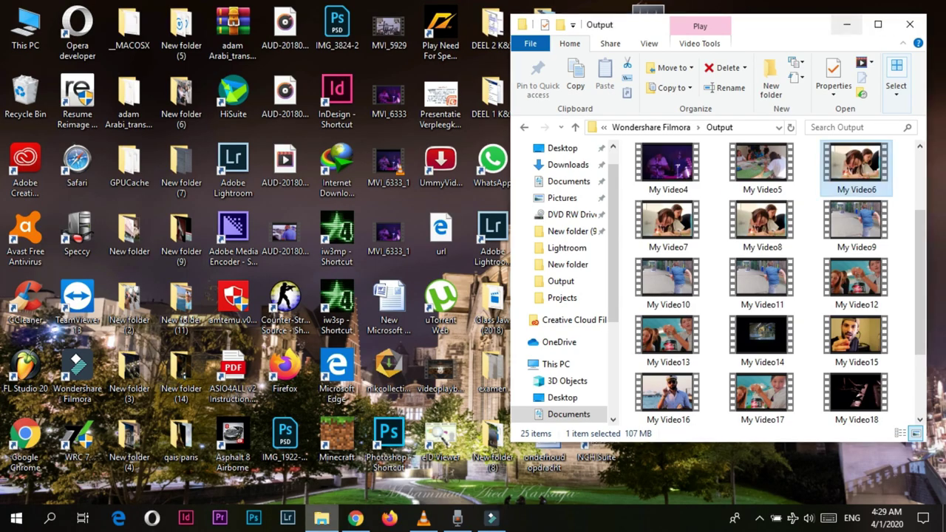
scroll(761, 311, "down", 2)
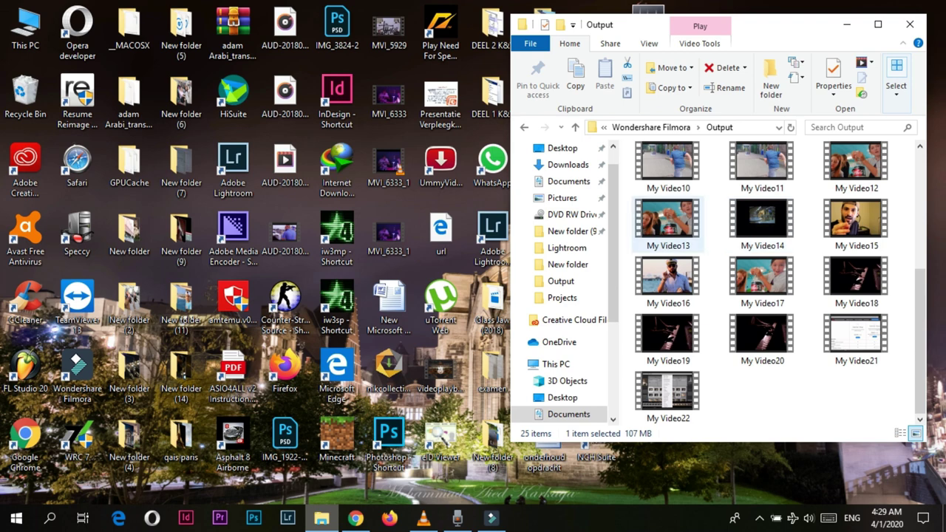